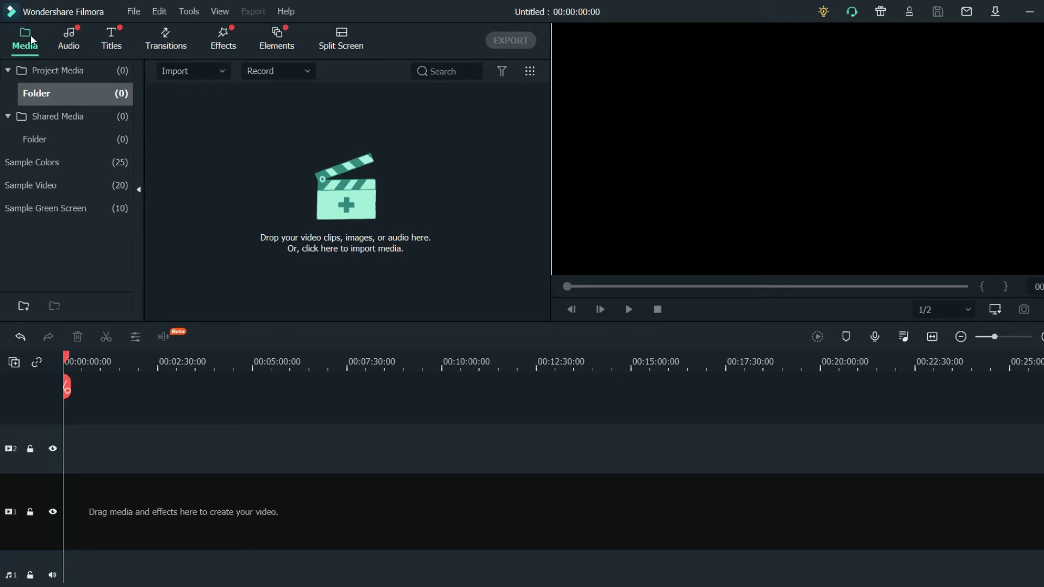
Look through the Audio, Titles, Transitions, Effects, Elements and Split Screen libraries, then return to the project media
{"action": "left_click", "coordinate": [79, 46]}
{"action": "left_click", "coordinate": [111, 48]}
{"action": "left_click", "coordinate": [159, 44]}
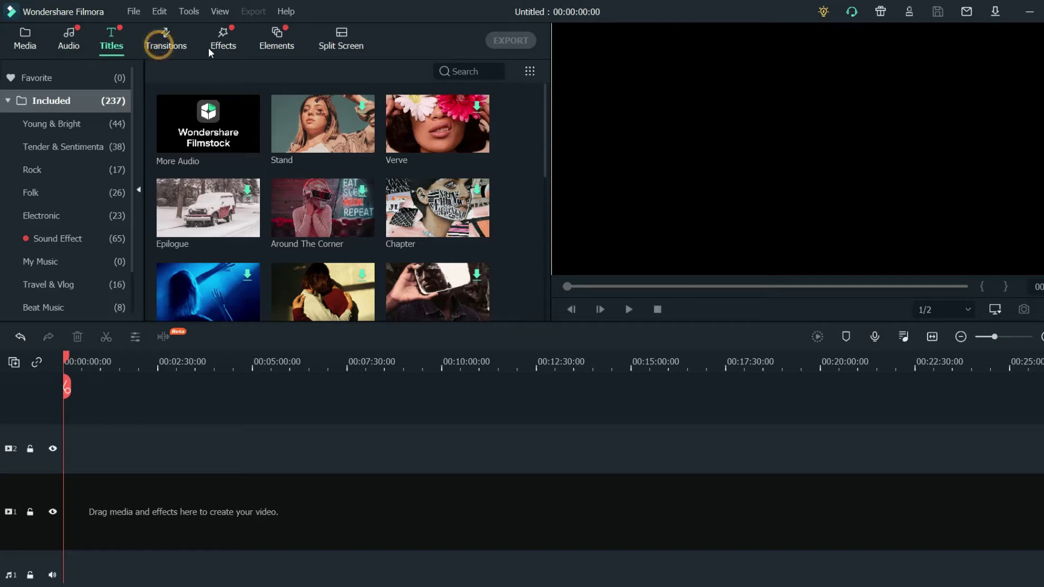
{"action": "left_click", "coordinate": [222, 45]}
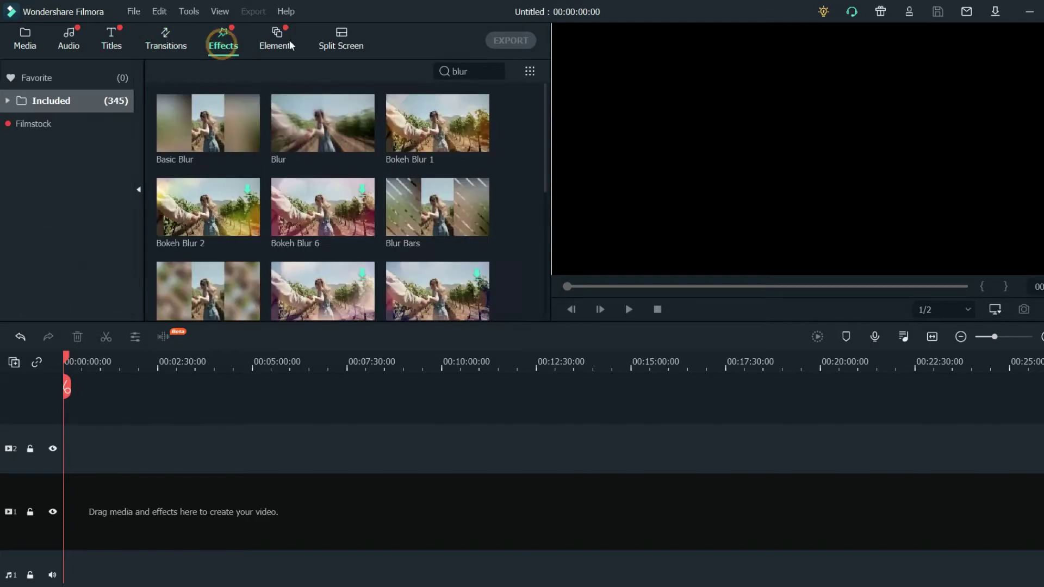
{"action": "left_click", "coordinate": [277, 47]}
{"action": "left_click", "coordinate": [335, 46]}
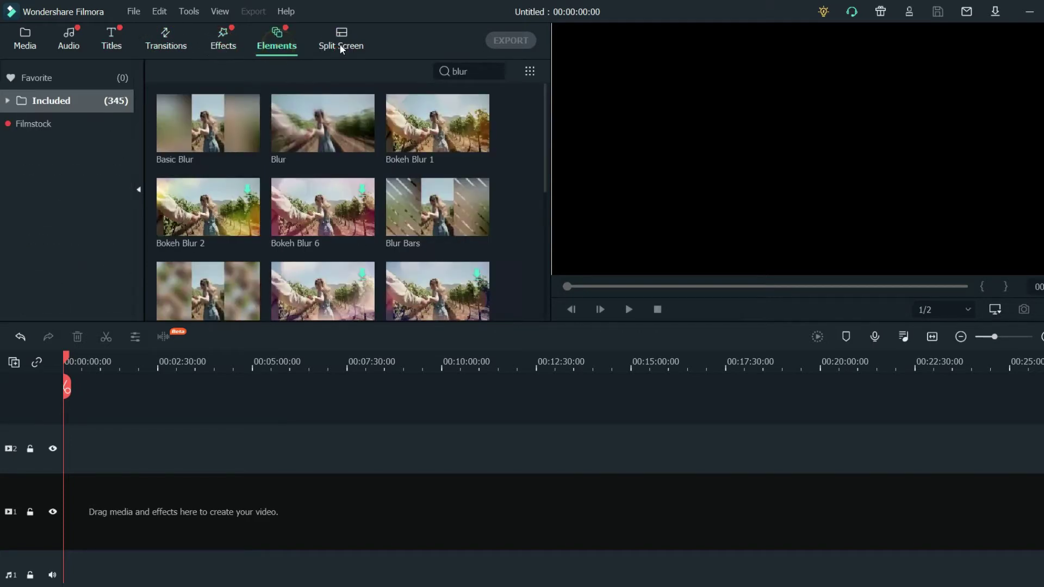
{"action": "left_click", "coordinate": [26, 41]}
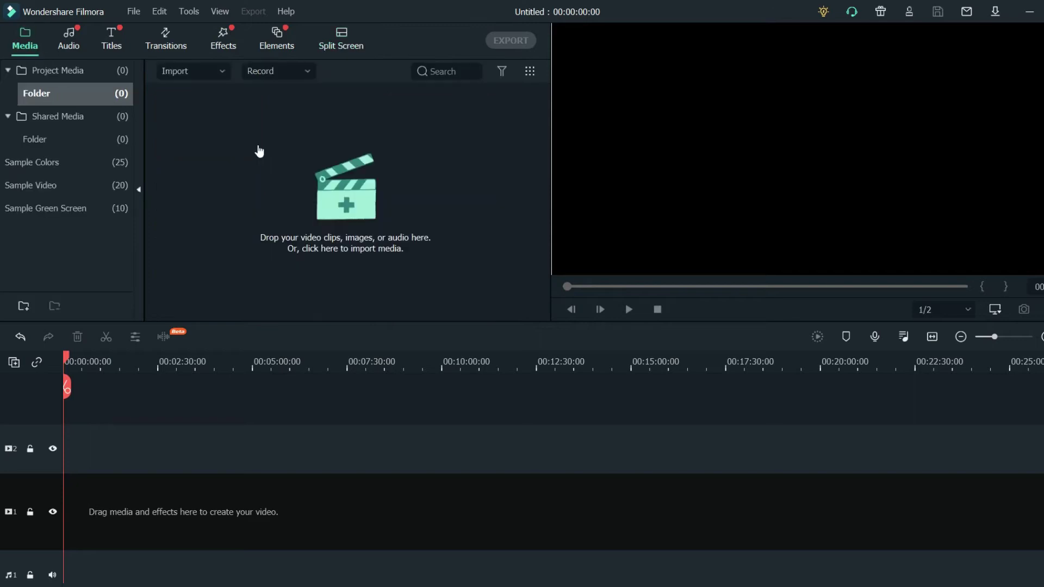
Open the PC screen recorder and examine its recording settings, including the save location
{"action": "left_click", "coordinate": [304, 72]}
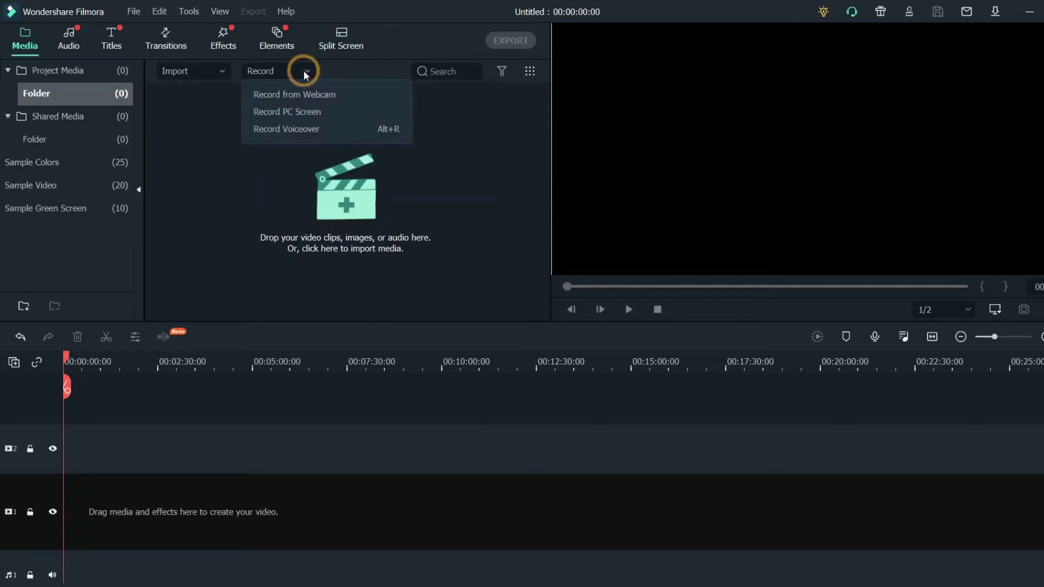
{"action": "left_click", "coordinate": [307, 113]}
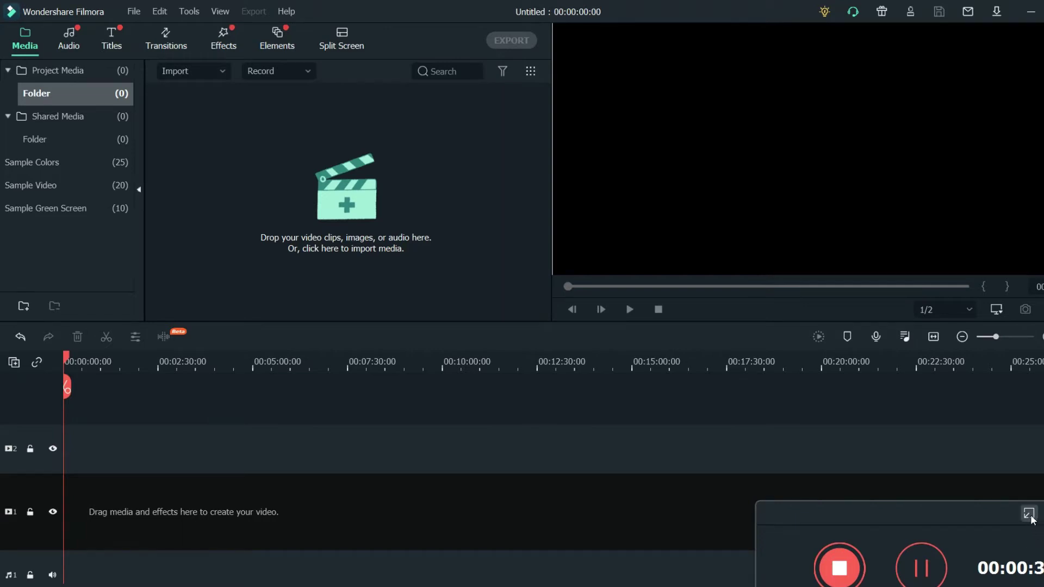
{"action": "left_click", "coordinate": [1029, 514]}
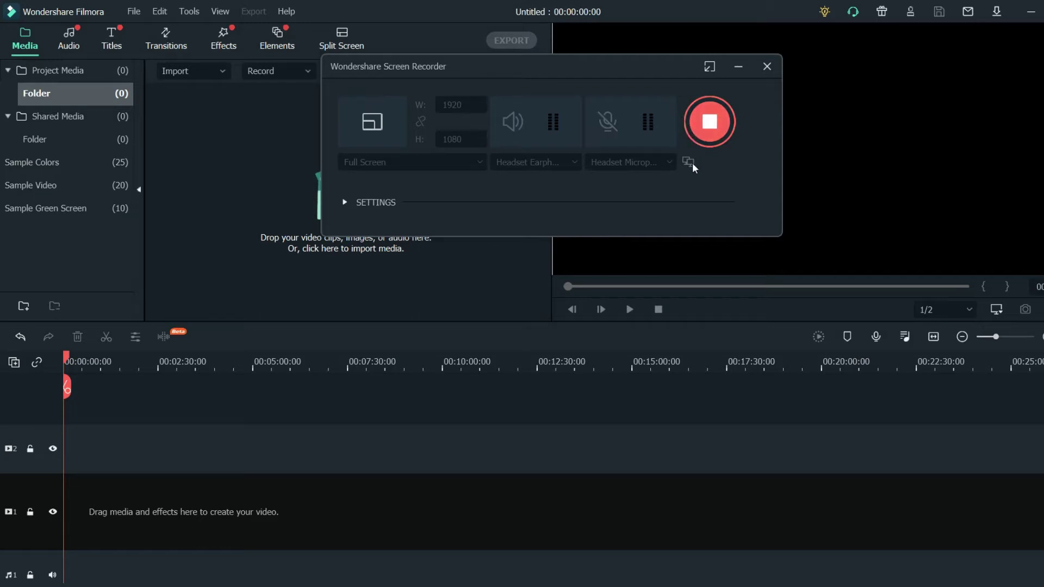
{"action": "left_click", "coordinate": [346, 204]}
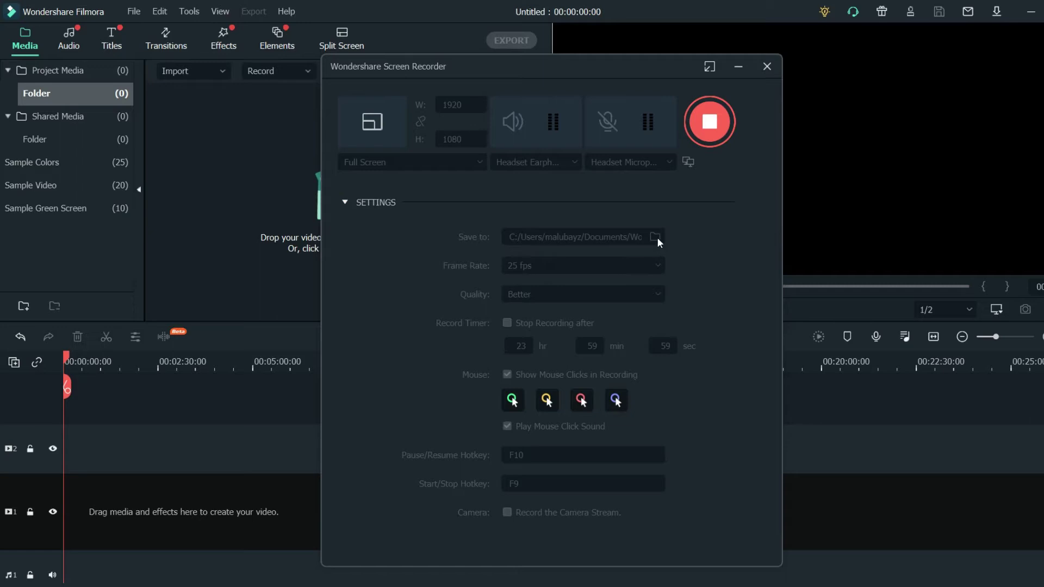
{"action": "left_click", "coordinate": [641, 237]}
{"action": "left_click", "coordinate": [710, 70]}
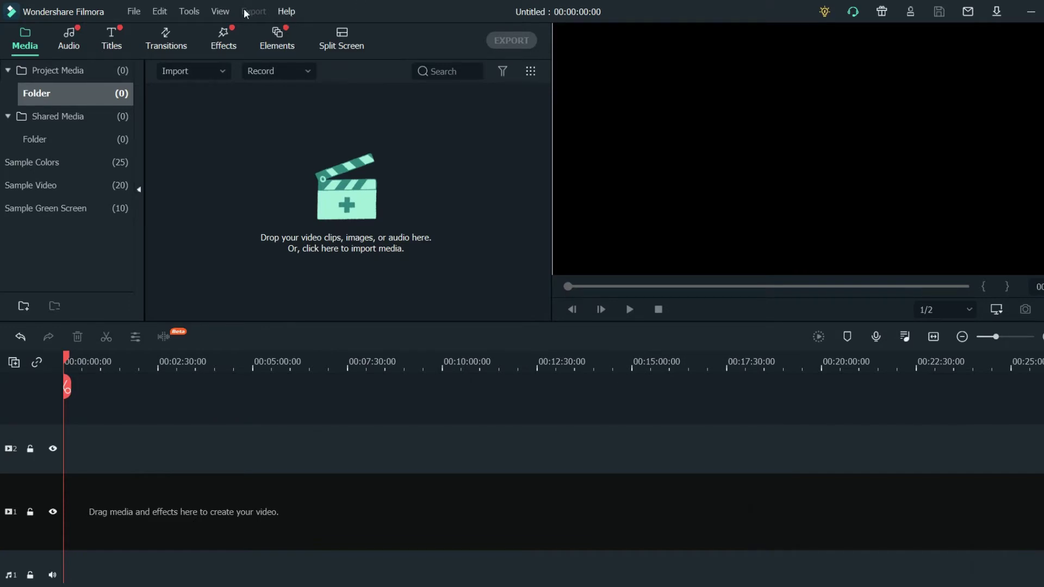
Import the Moonlight MP3 and the CEBU PROVINCE MP4 from the Filmora folder into the project media
{"action": "left_click", "coordinate": [135, 12]}
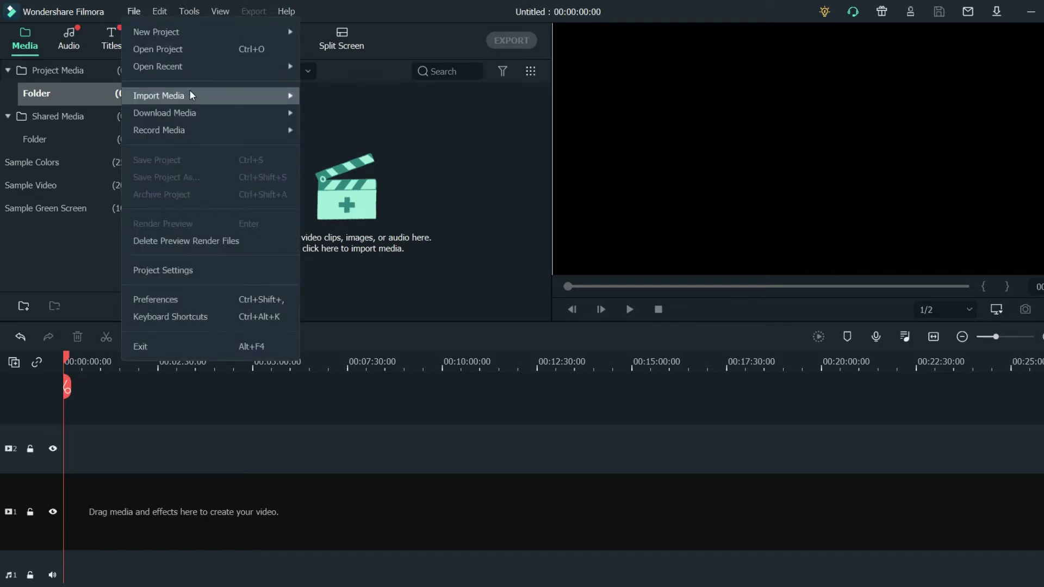
{"action": "mouse_move", "coordinate": [191, 95]}
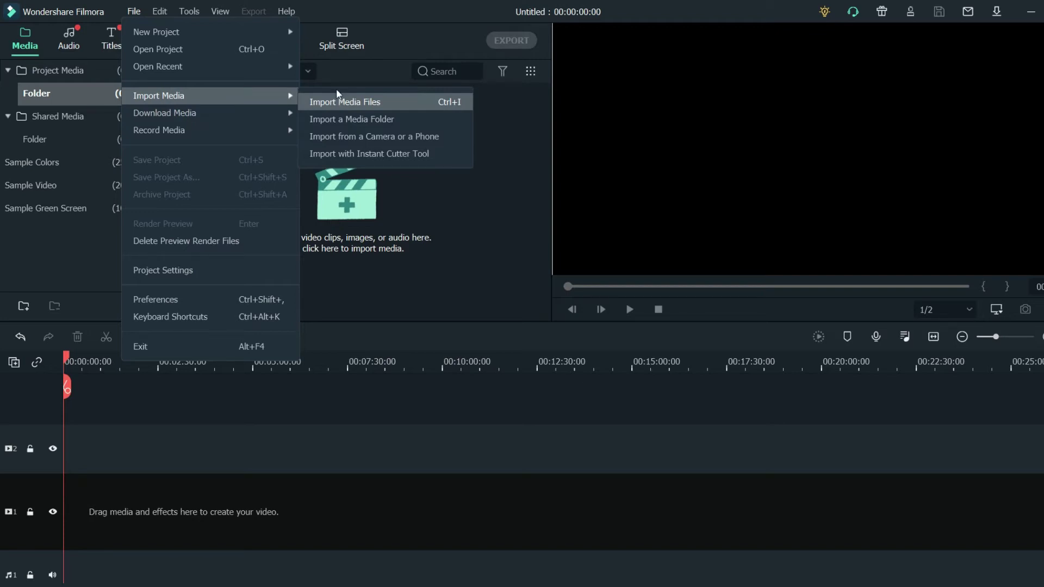
{"action": "mouse_move", "coordinate": [258, 31]}
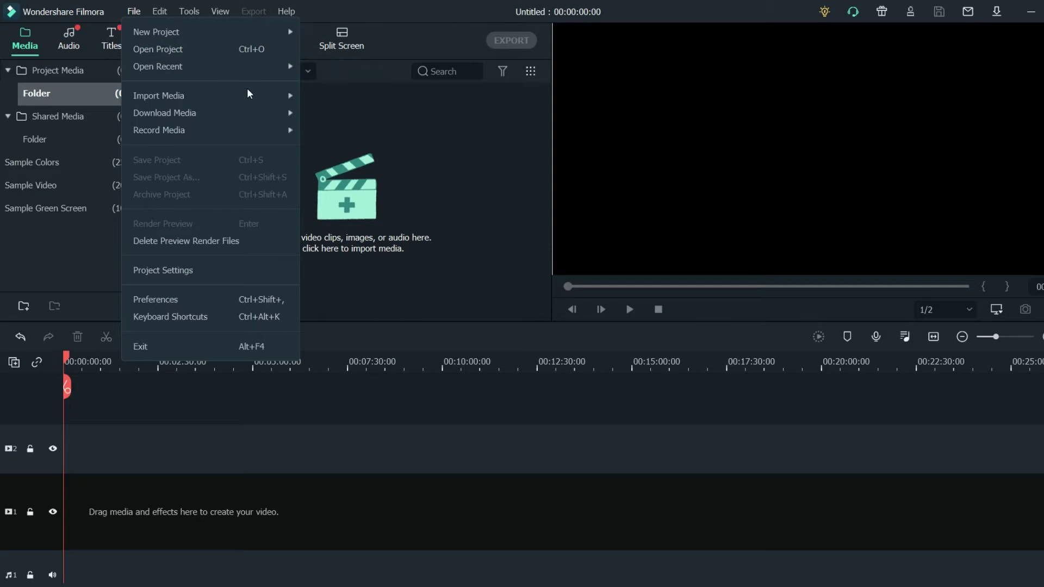
{"action": "mouse_move", "coordinate": [247, 96]}
{"action": "left_click", "coordinate": [326, 103]}
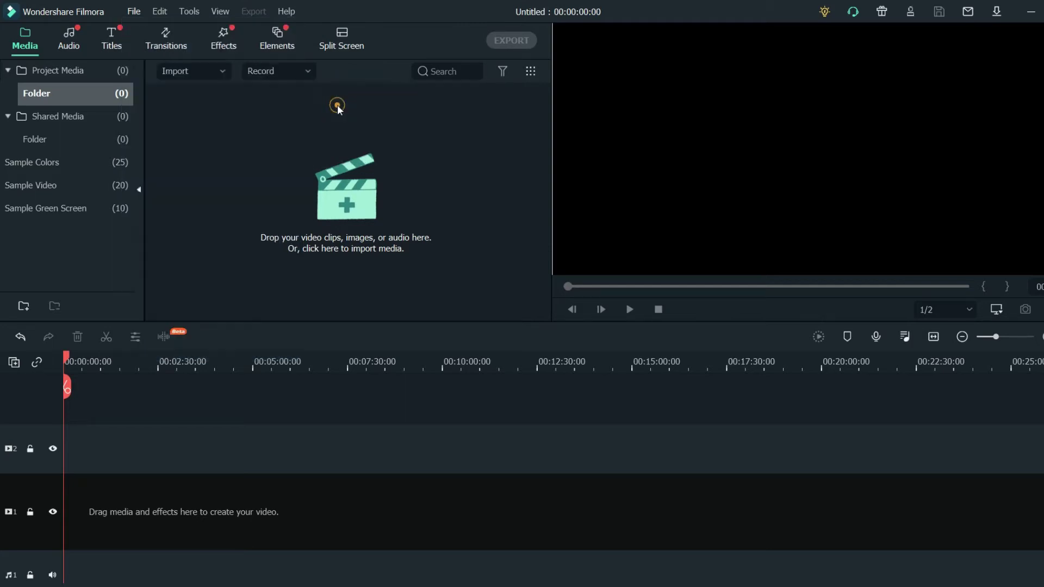
{"action": "left_click", "coordinate": [158, 136]}
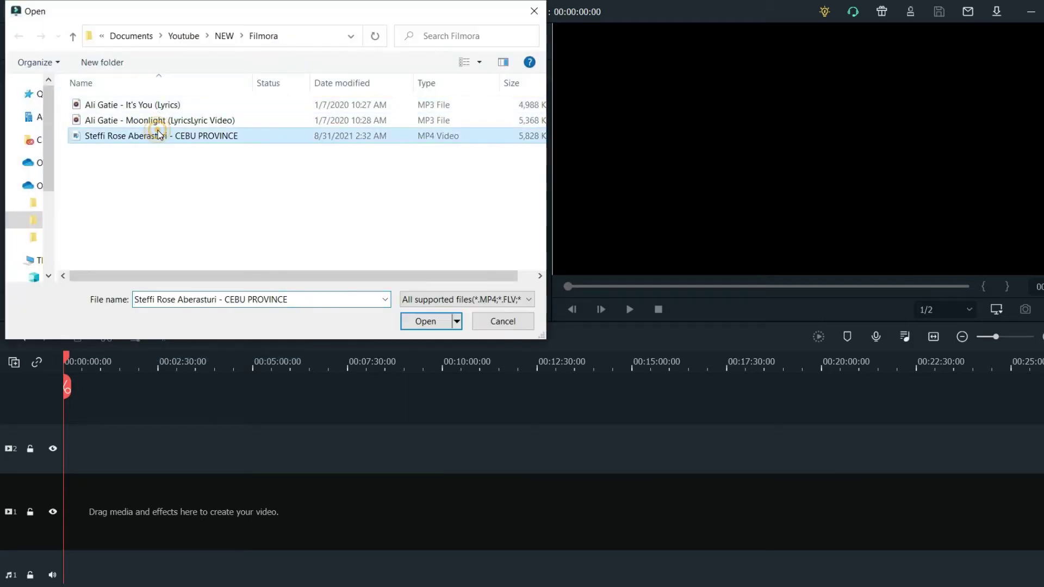
{"action": "left_click", "coordinate": [158, 120]}
{"action": "left_click", "coordinate": [160, 105]}
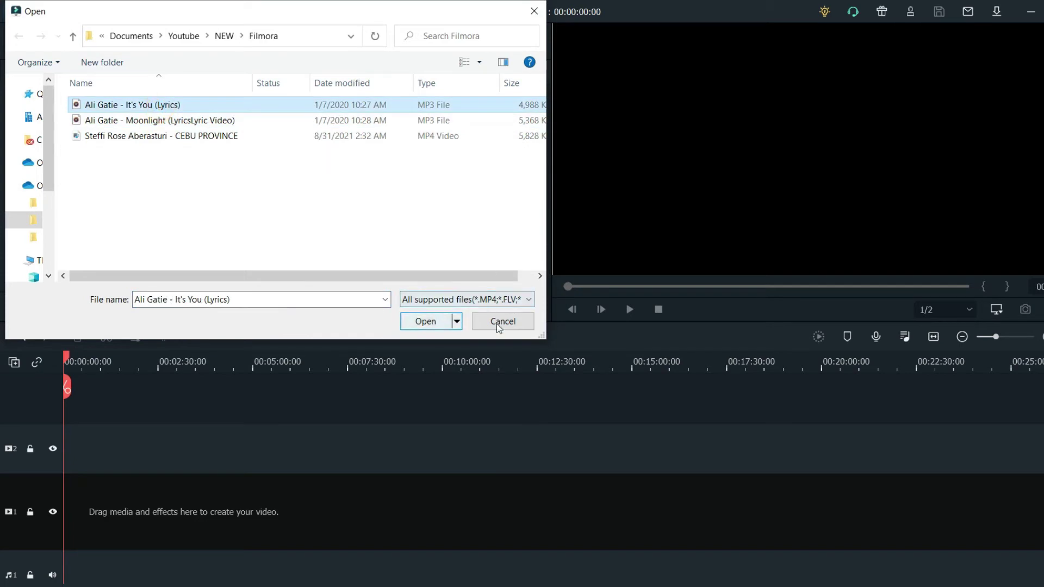
{"action": "left_click", "coordinate": [235, 140]}
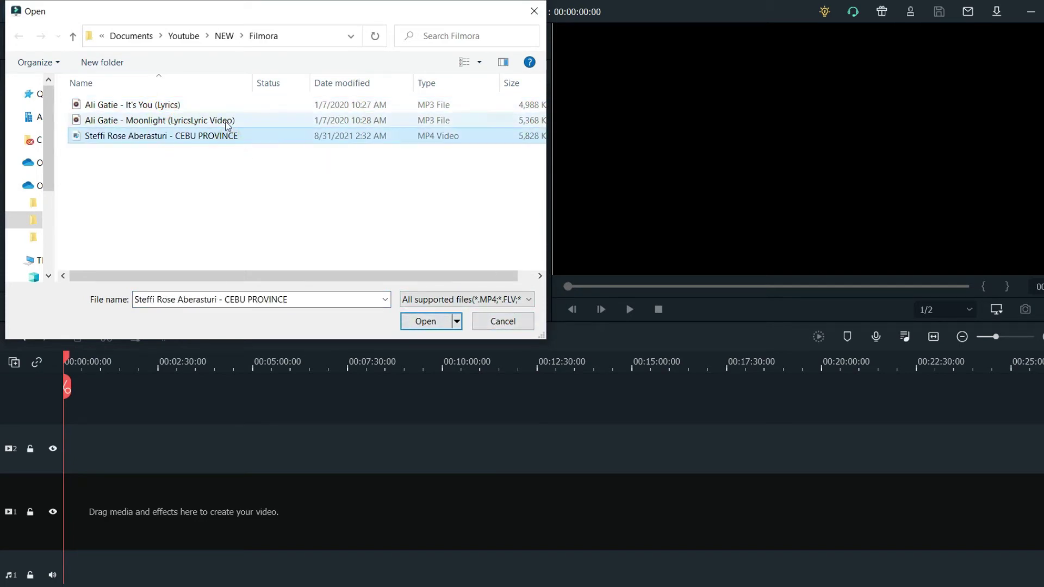
{"action": "left_click", "coordinate": [218, 119], "text": "shift"}
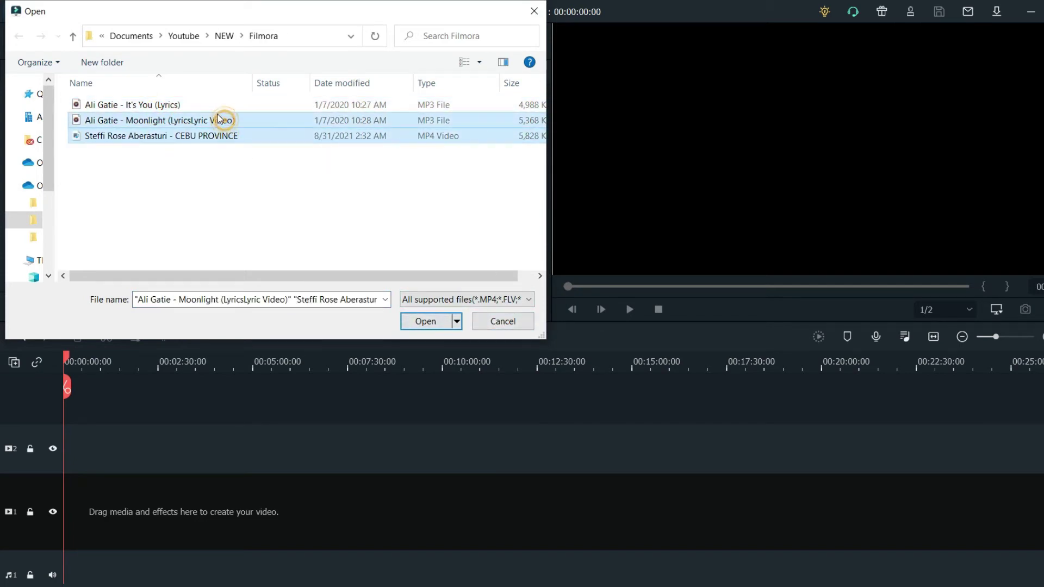
{"action": "left_click", "coordinate": [435, 325]}
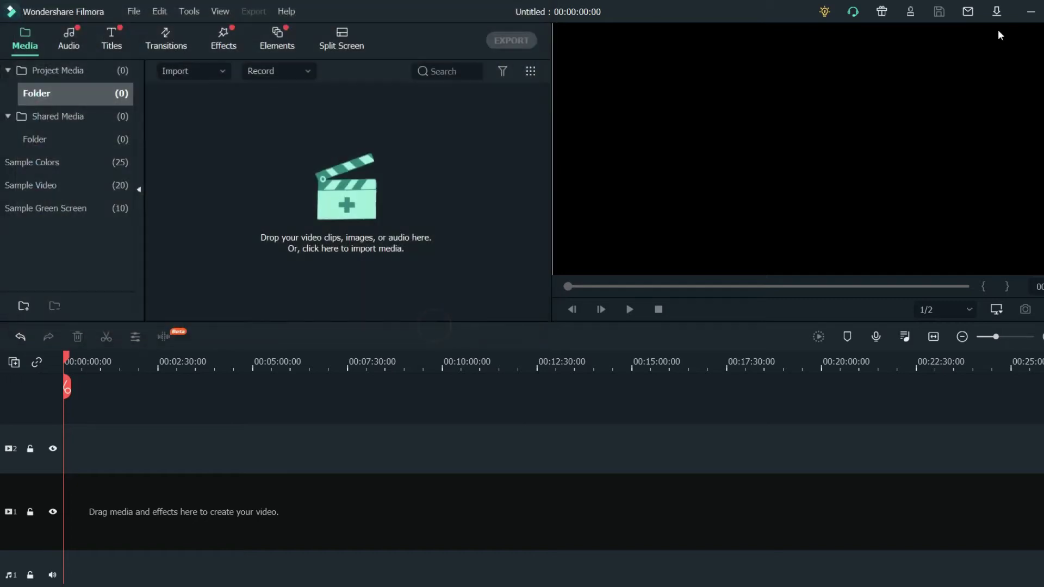
Delete both the Moonlight audio and the CEBU PROVINCE video from the project media
{"action": "left_click_drag", "start_coordinate": [471, 248], "coordinate": [305, 130]}
{"action": "key", "text": "Delete"}
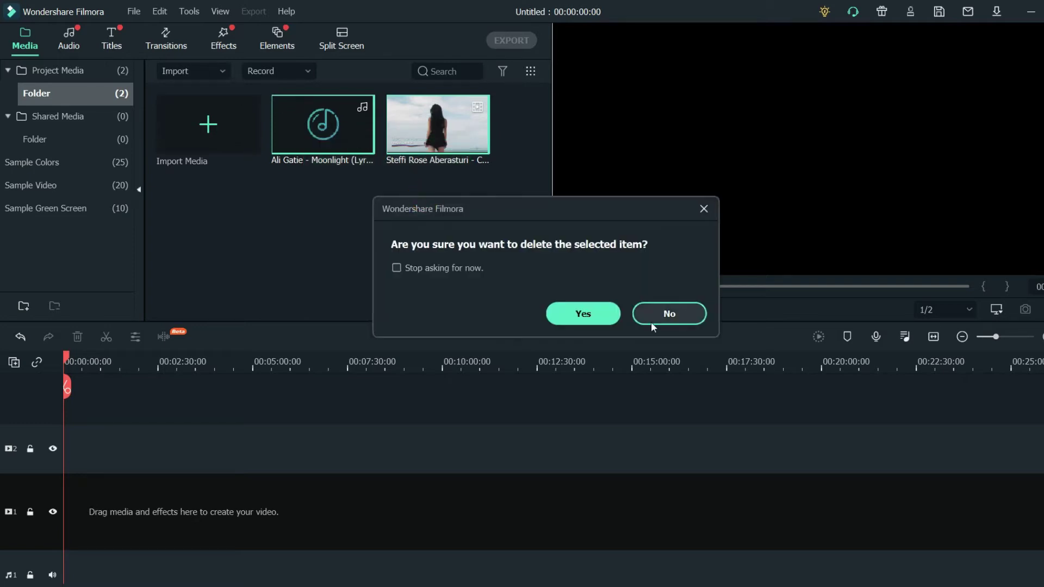
{"action": "left_click", "coordinate": [587, 318]}
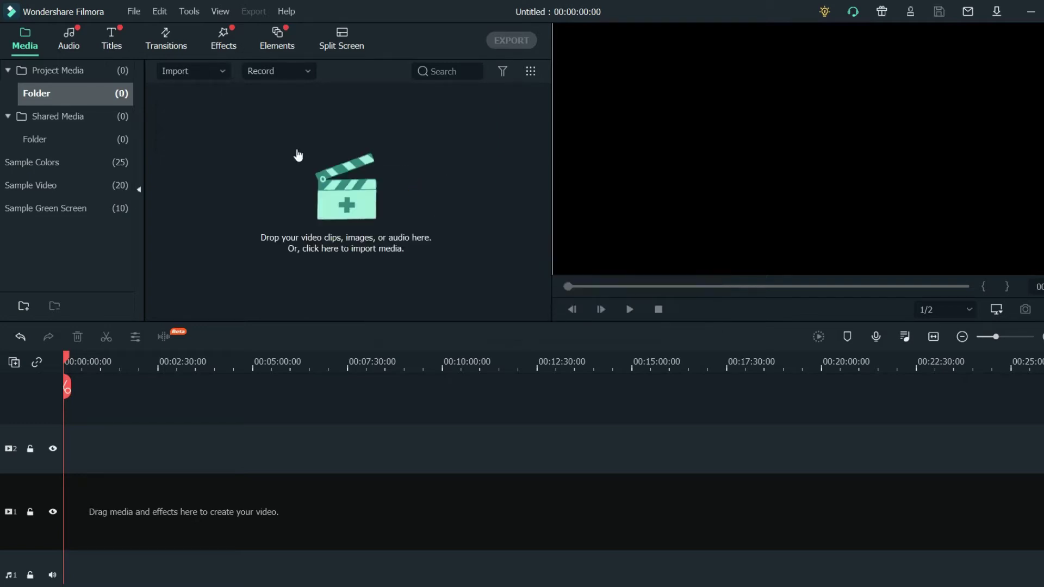
{"action": "left_click", "coordinate": [215, 74]}
{"action": "left_click", "coordinate": [215, 93]}
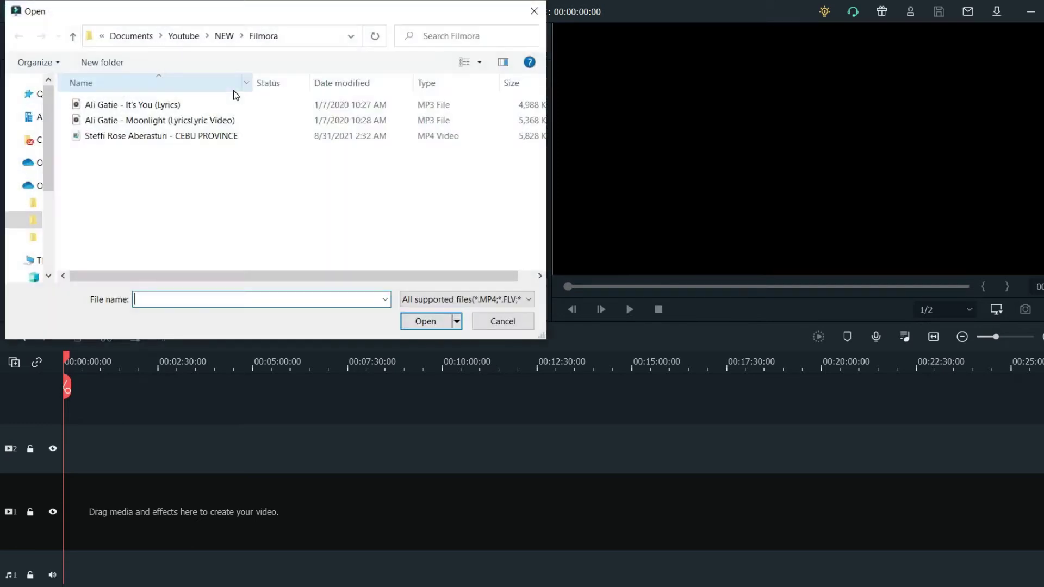
{"action": "left_click", "coordinate": [217, 119]}
{"action": "left_click", "coordinate": [221, 136], "text": "shift"}
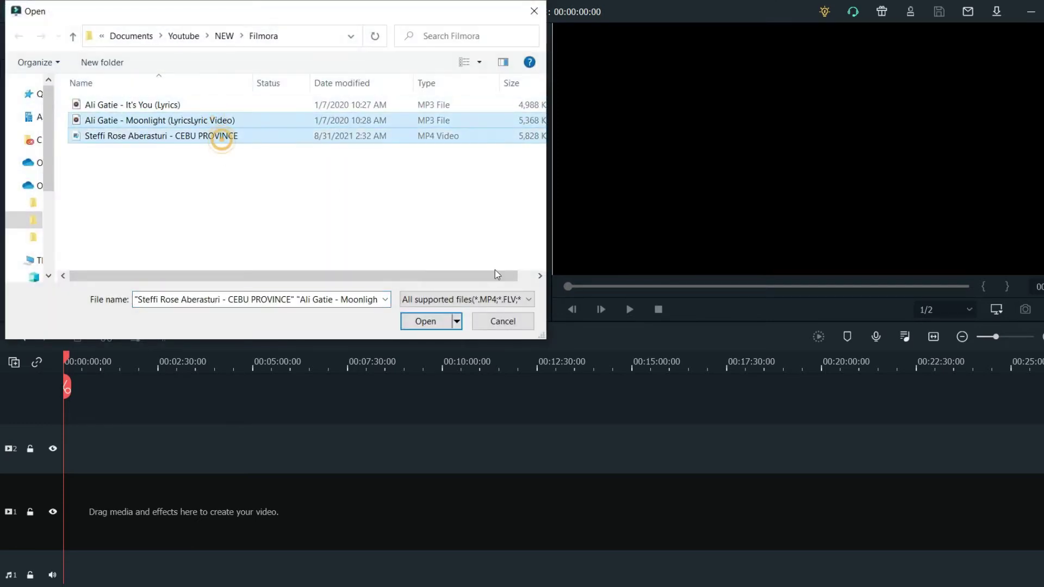
{"action": "left_click", "coordinate": [510, 324]}
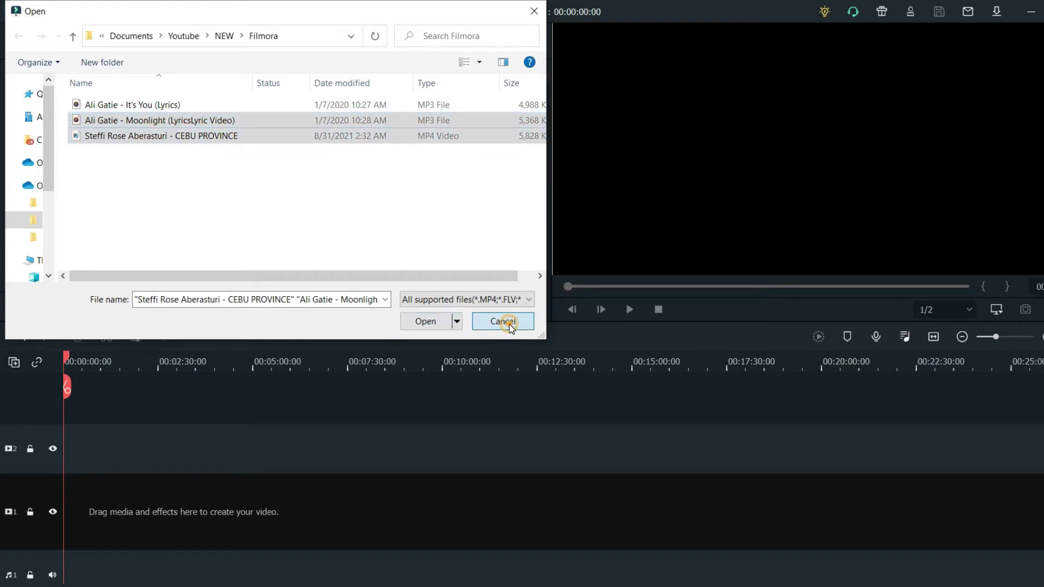
Import the It's You (Lyrics) MP3 from the Filmora folder into the project media
{"action": "left_click", "coordinate": [224, 74]}
{"action": "left_click", "coordinate": [216, 101]}
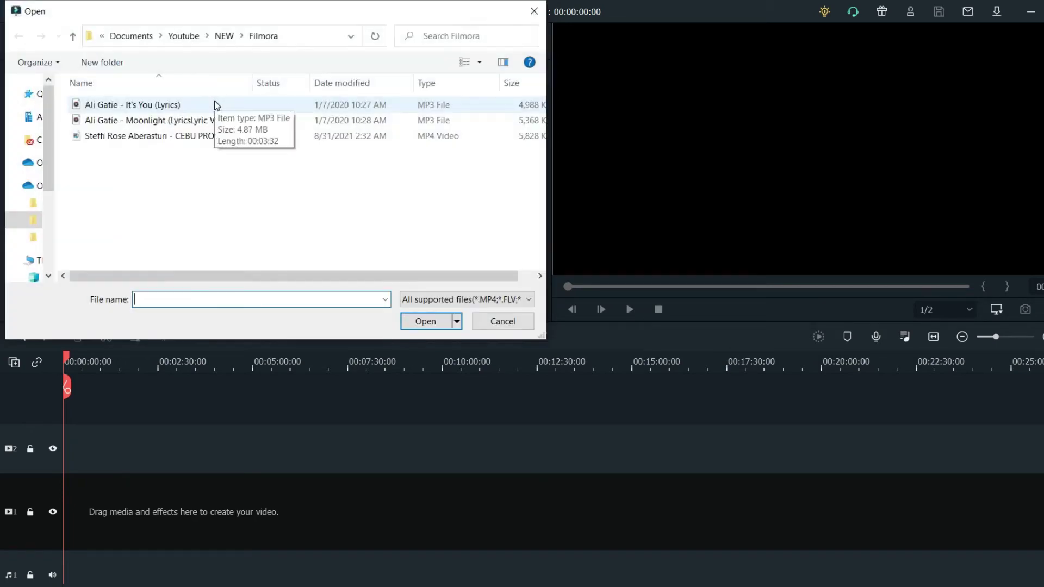
{"action": "left_click", "coordinate": [216, 105]}
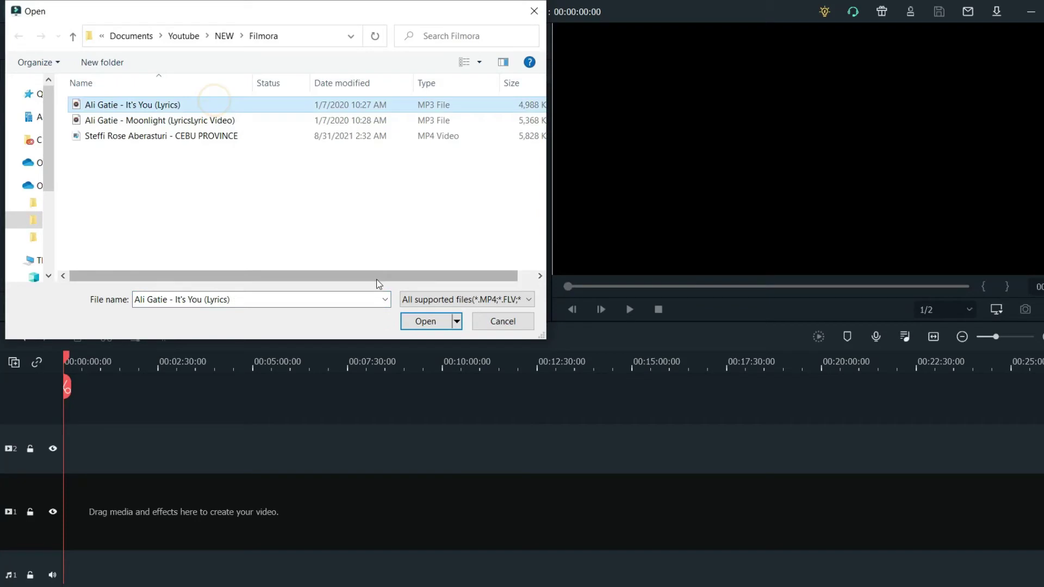
{"action": "left_click", "coordinate": [426, 322]}
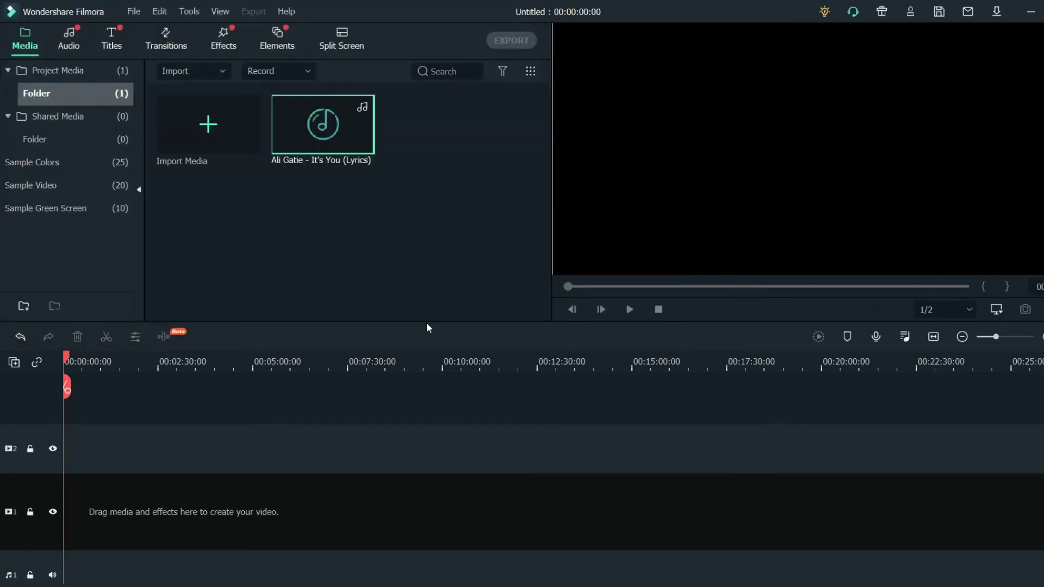
Import the CEBU PROVINCE MP4 into the project media and leave no media item selected
{"action": "left_click", "coordinate": [211, 135]}
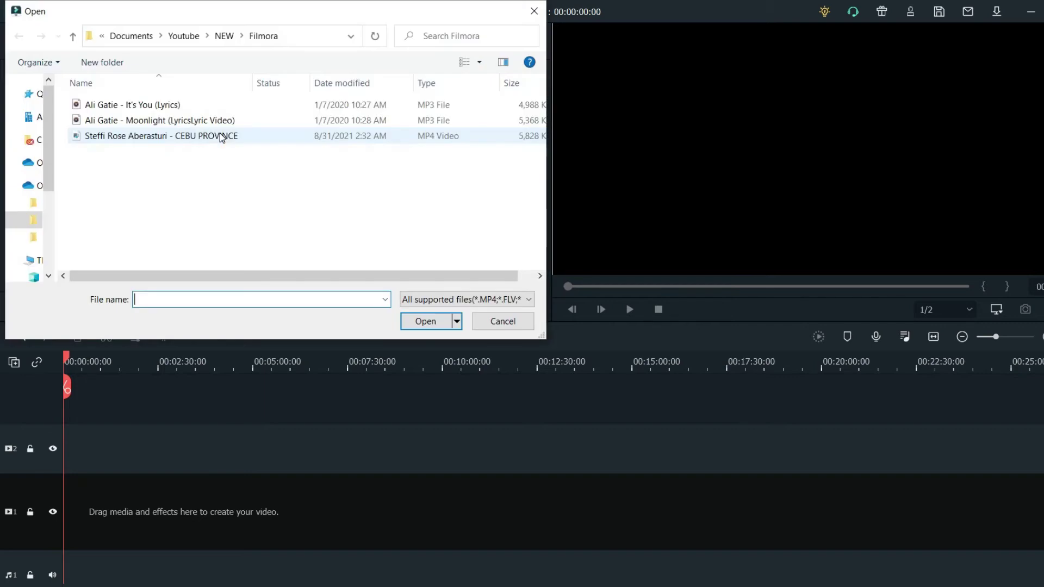
{"action": "left_click", "coordinate": [220, 135]}
{"action": "left_click", "coordinate": [426, 322]}
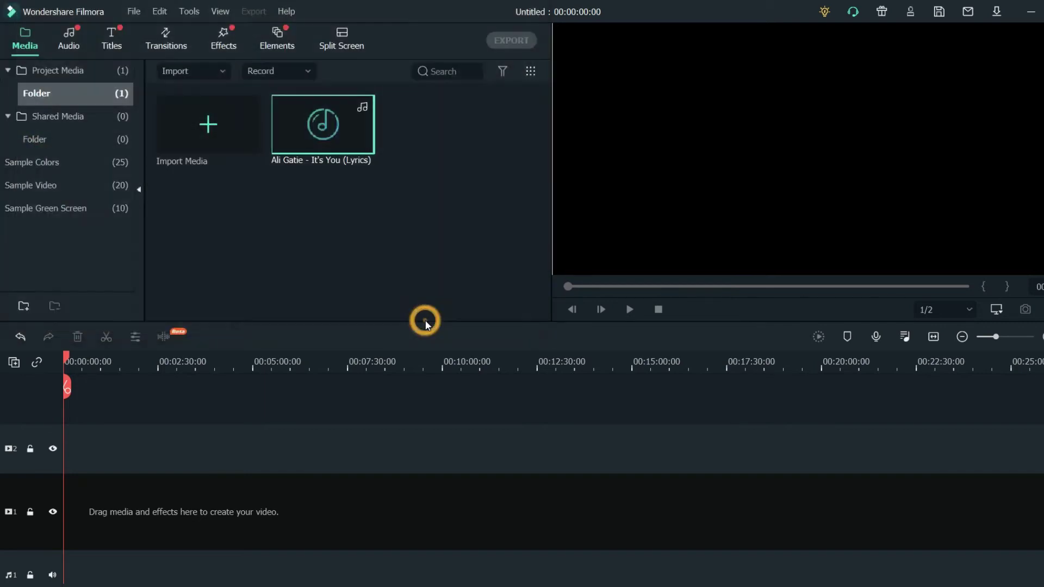
{"action": "left_click_drag", "start_coordinate": [473, 244], "coordinate": [338, 132]}
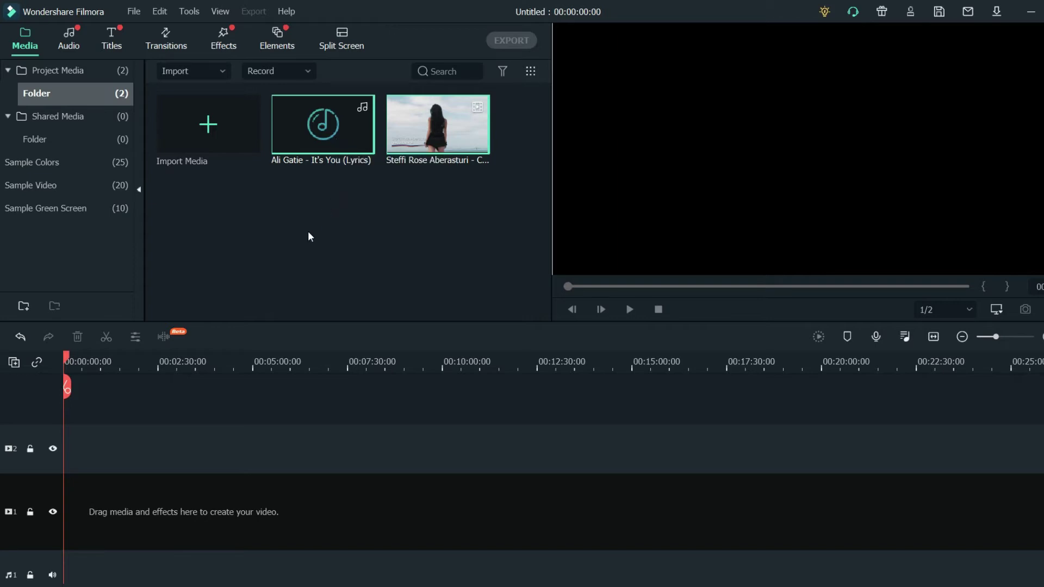
{"action": "left_click", "coordinate": [377, 237]}
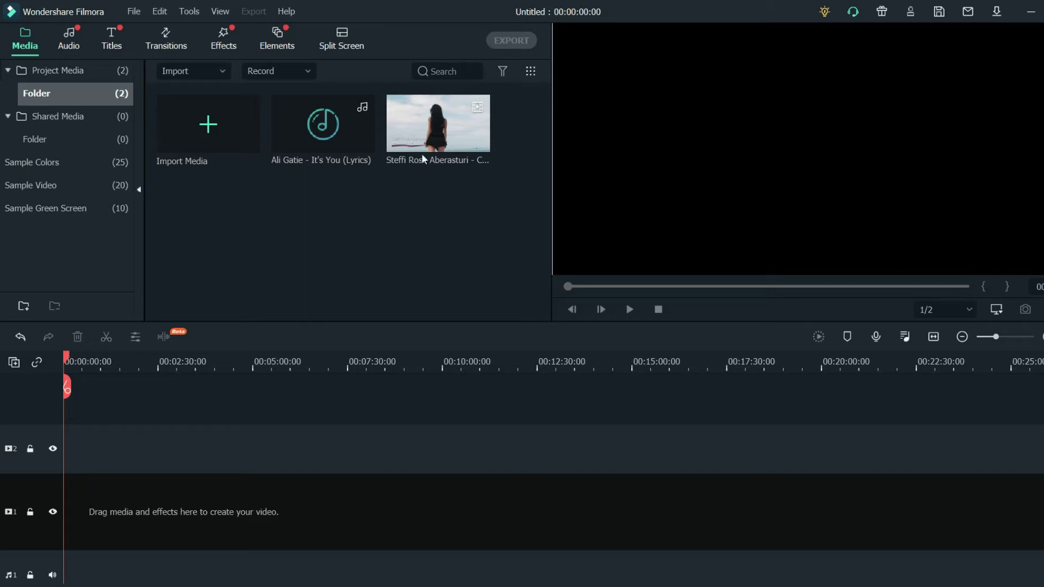
Place the CEBU PROVINCE video at the start of video track 1, keeping the 1920 x 1080 25fps project settings
{"action": "left_click_drag", "start_coordinate": [438, 133], "coordinate": [114, 531]}
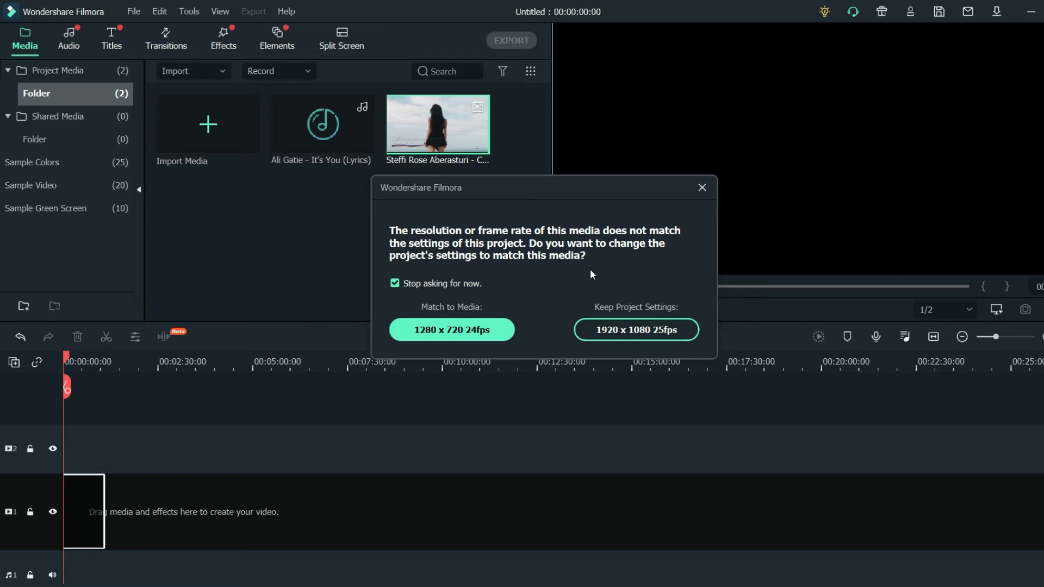
{"action": "left_click", "coordinate": [624, 332]}
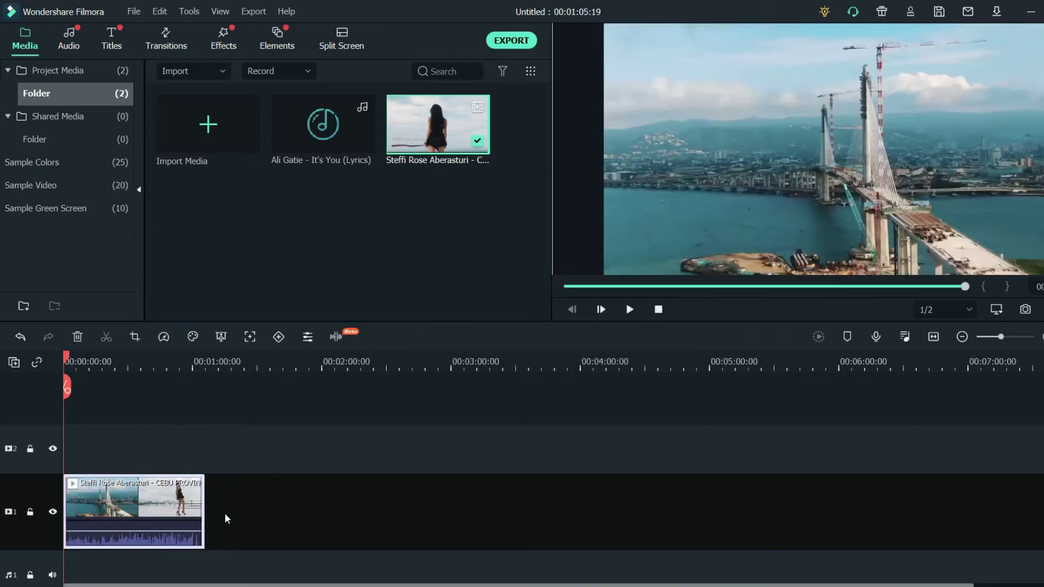
Play the clip on the timeline from its beginning and pause about 5 seconds in
{"action": "scroll", "coordinate": [227, 525], "scroll_direction": "up", "scroll_amount": 2}
{"action": "scroll", "coordinate": [230, 568], "scroll_direction": "down", "scroll_amount": 1}
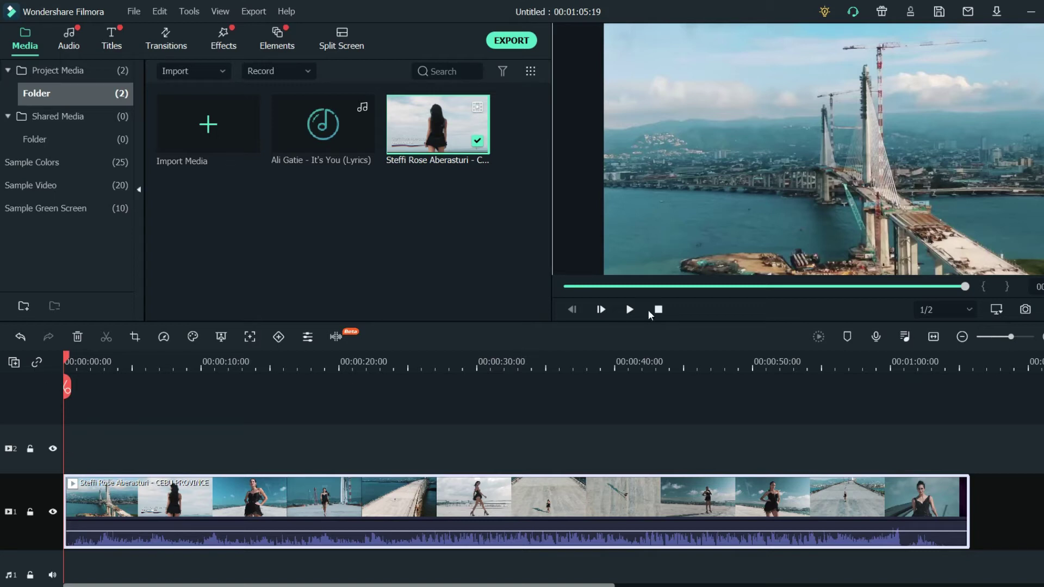
{"action": "left_click", "coordinate": [630, 309]}
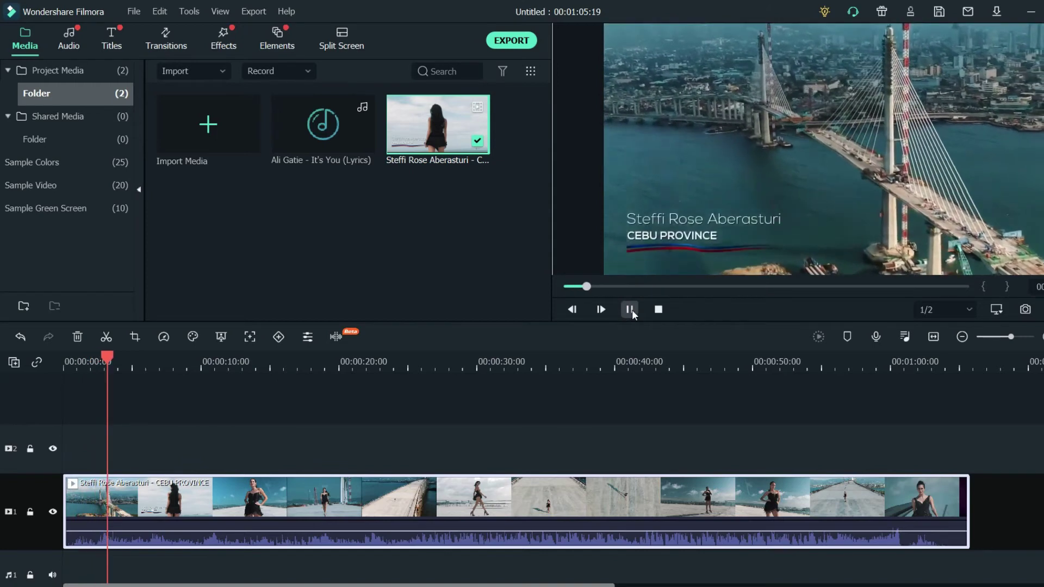
{"action": "left_click", "coordinate": [631, 308]}
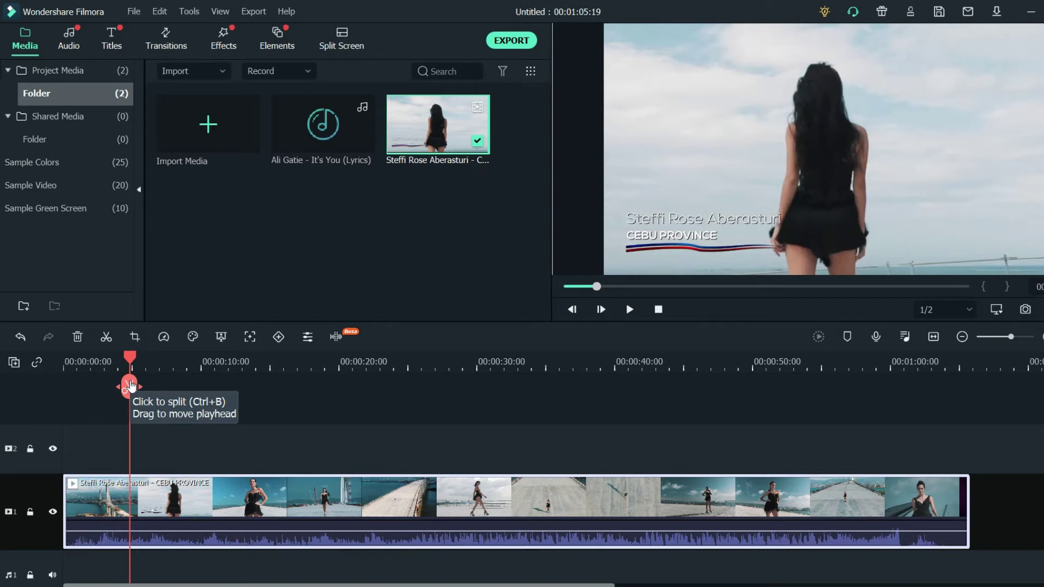
Split the CEBU PROVINCE clip at about 5 seconds and ripple delete the segment before the cut
{"action": "left_click", "coordinate": [130, 386]}
{"action": "left_click", "coordinate": [105, 509]}
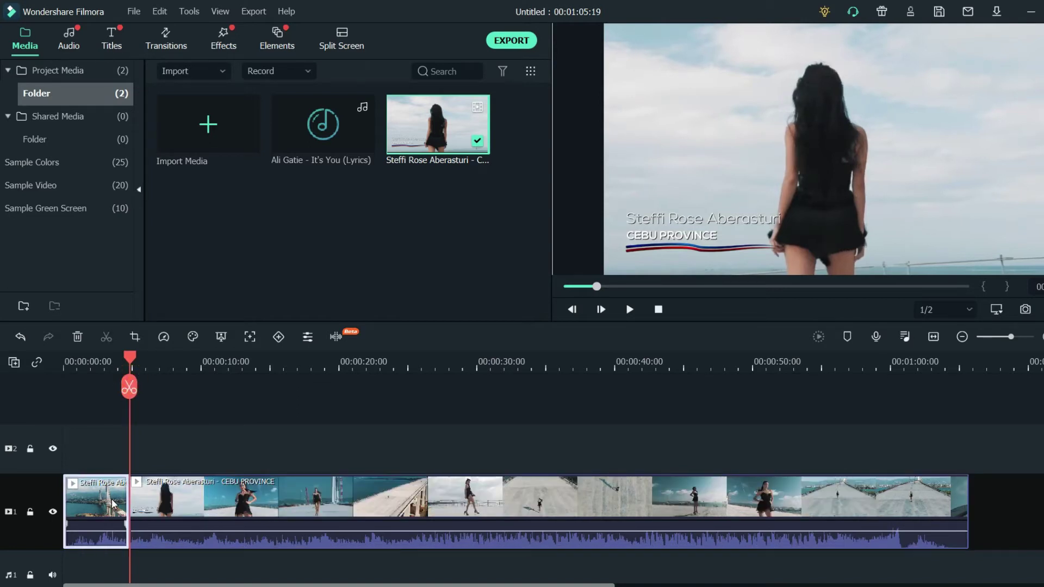
{"action": "right_click", "coordinate": [113, 502]}
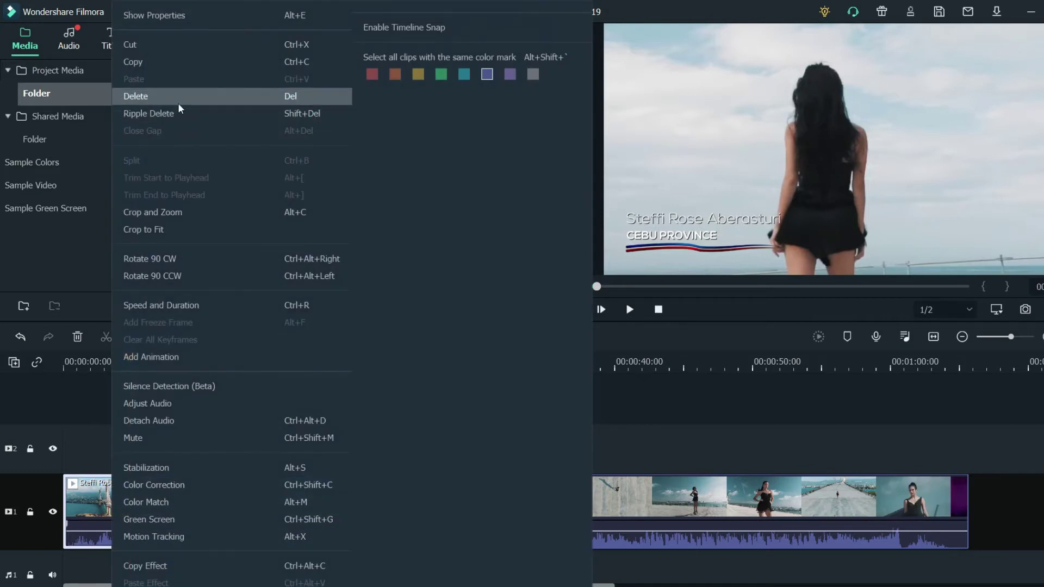
{"action": "left_click", "coordinate": [95, 525]}
{"action": "key", "text": "shift+Delete"}
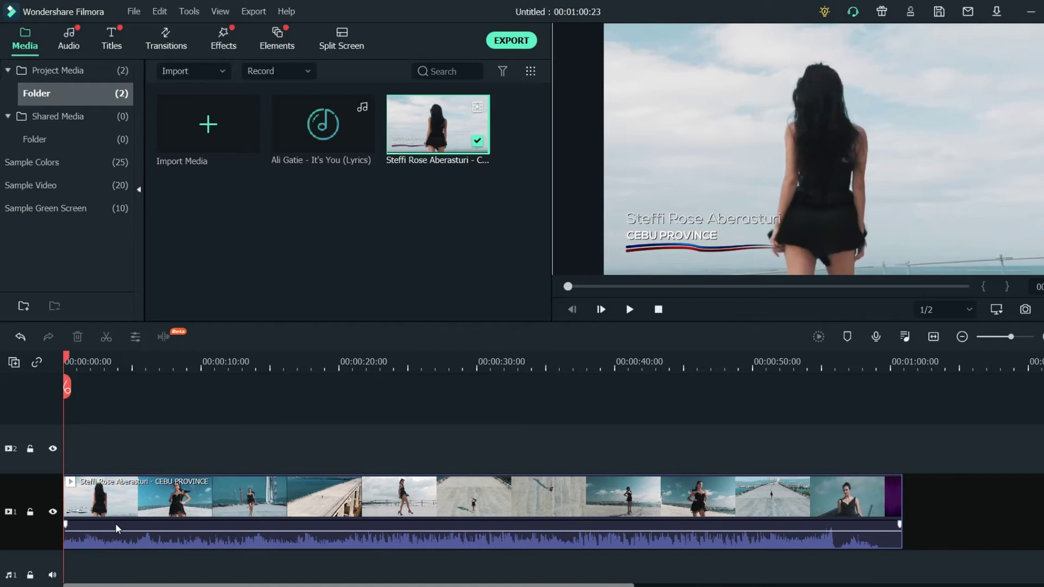
Play the trimmed clip from its start for about 3 seconds and mute its audio
{"action": "left_click", "coordinate": [628, 311]}
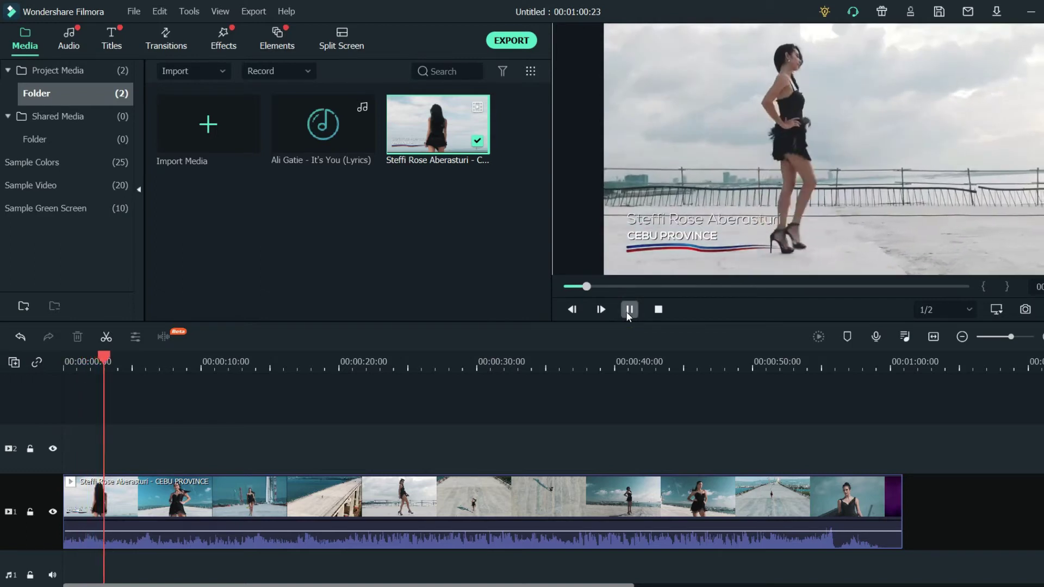
{"action": "left_click", "coordinate": [628, 310]}
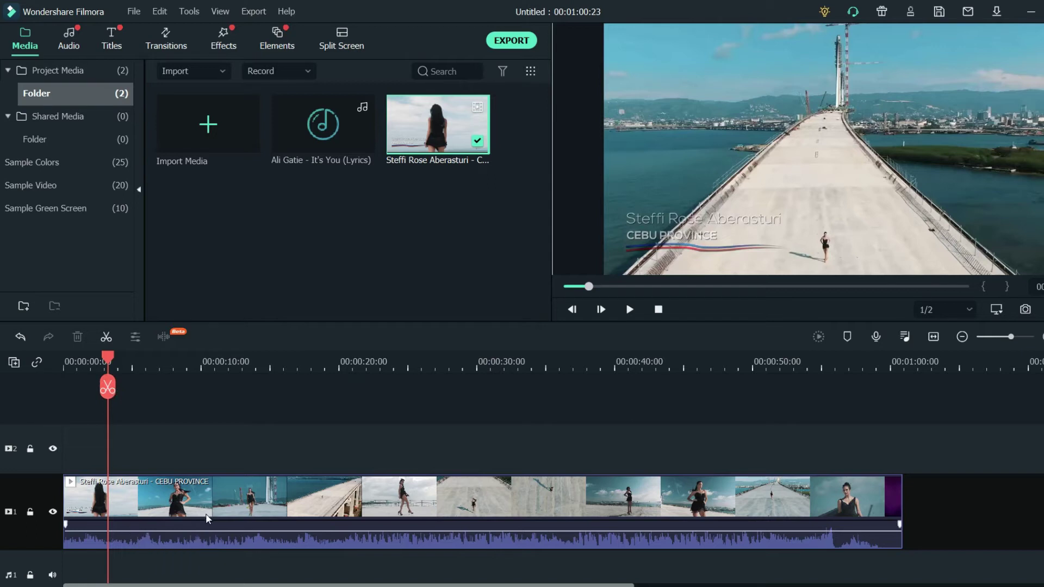
{"action": "scroll", "coordinate": [205, 513], "scroll_direction": "down", "scroll_amount": 1}
{"action": "right_click", "coordinate": [160, 514]}
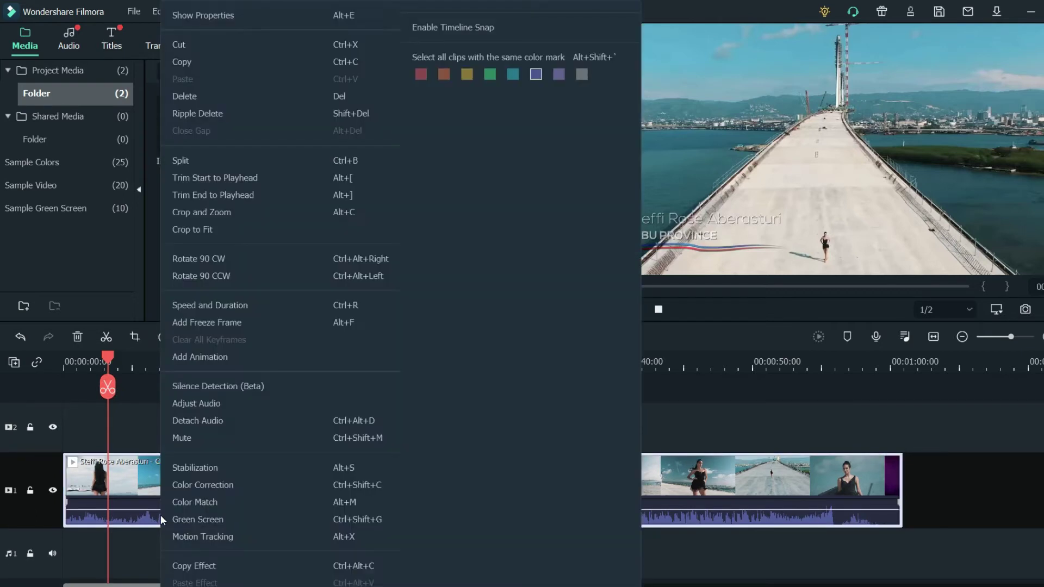
{"action": "left_click", "coordinate": [203, 438]}
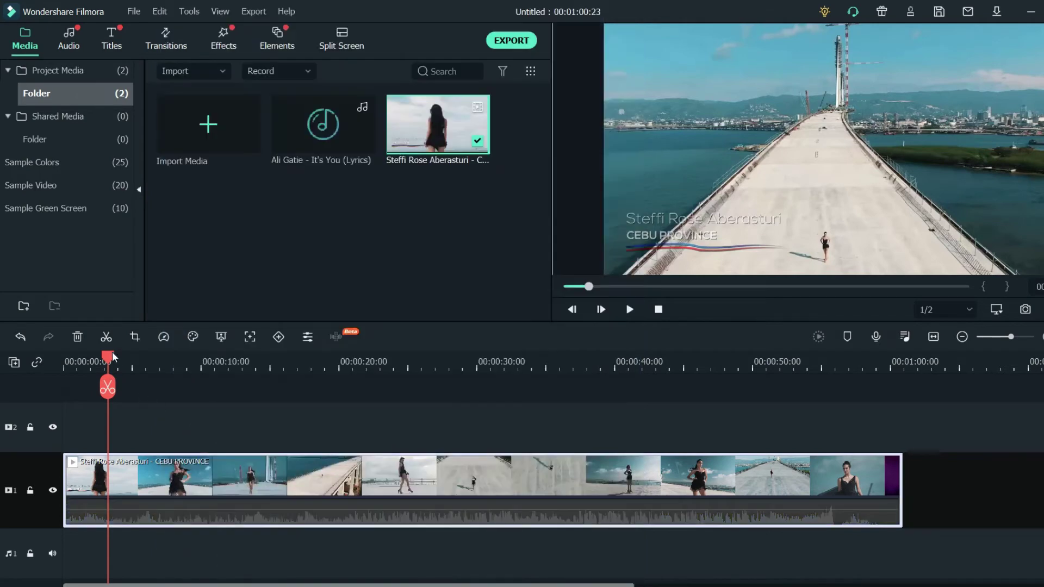
Play the muted clip from the start for about 4 seconds and unmute it
{"action": "left_click_drag", "start_coordinate": [112, 353], "coordinate": [57, 359]}
{"action": "left_click", "coordinate": [628, 313]}
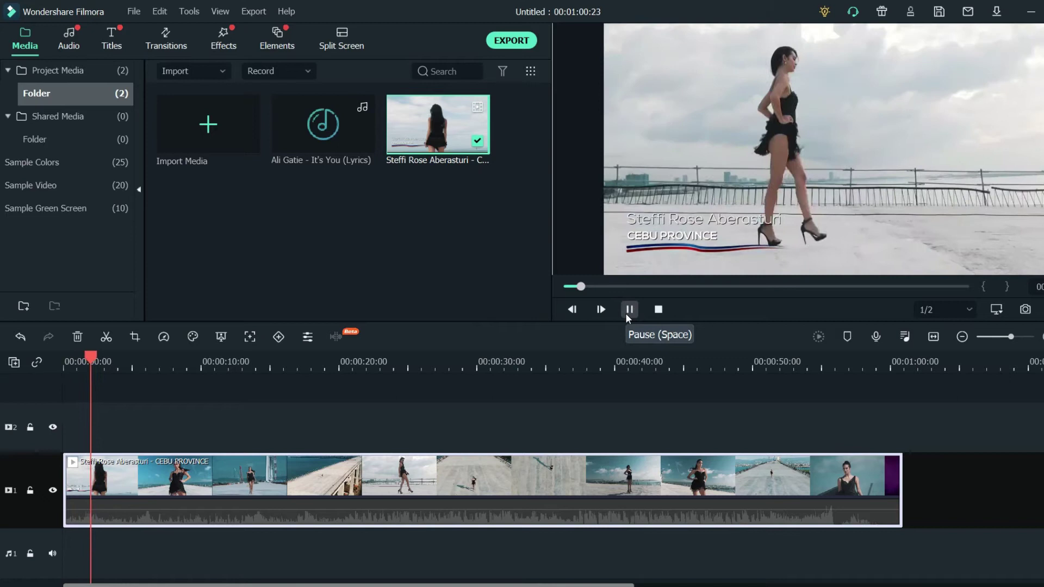
{"action": "left_click", "coordinate": [628, 311]}
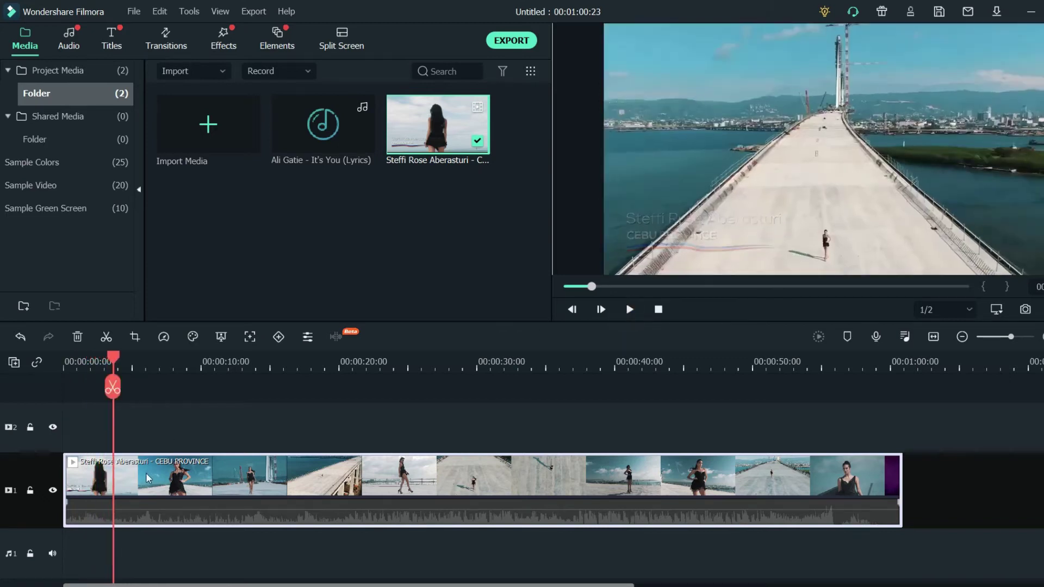
{"action": "right_click", "coordinate": [136, 504]}
{"action": "left_click", "coordinate": [179, 438]}
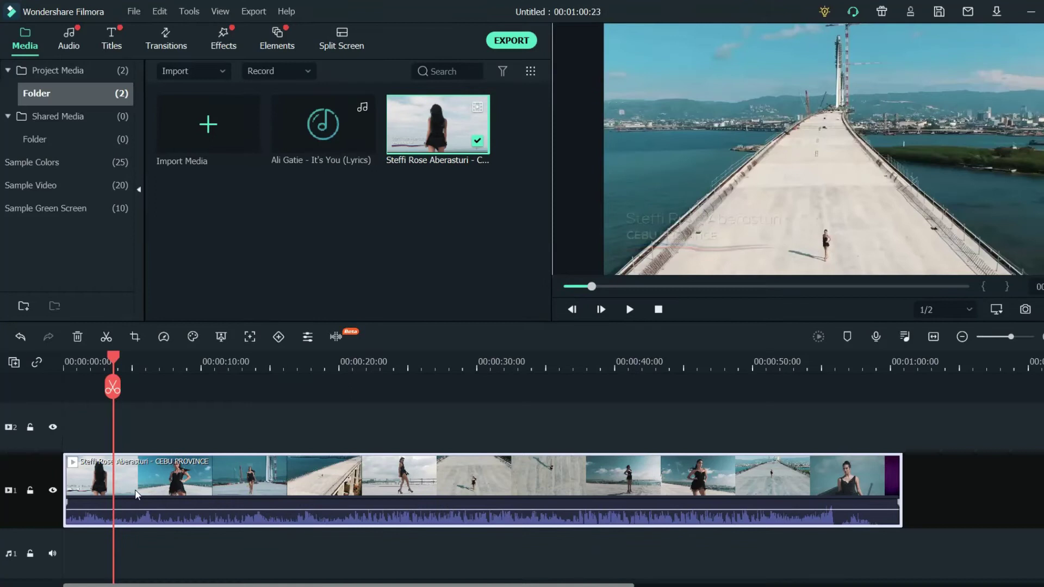
Detach the CEBU PROVINCE clip's audio onto audio track 1 and play the timeline from the start for about 4 seconds
{"action": "right_click", "coordinate": [135, 489]}
{"action": "left_click", "coordinate": [175, 420]}
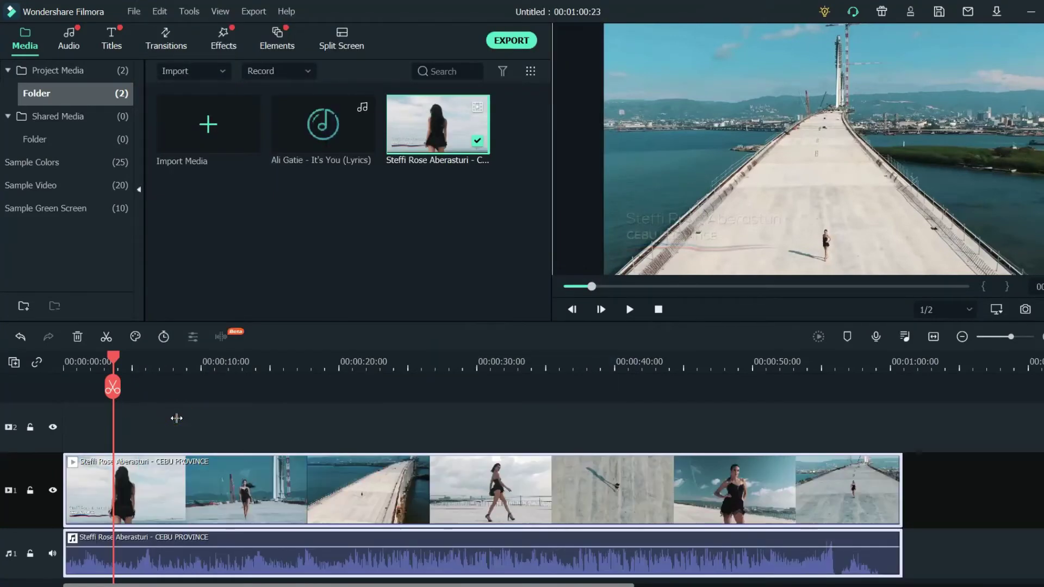
{"action": "left_click", "coordinate": [61, 358]}
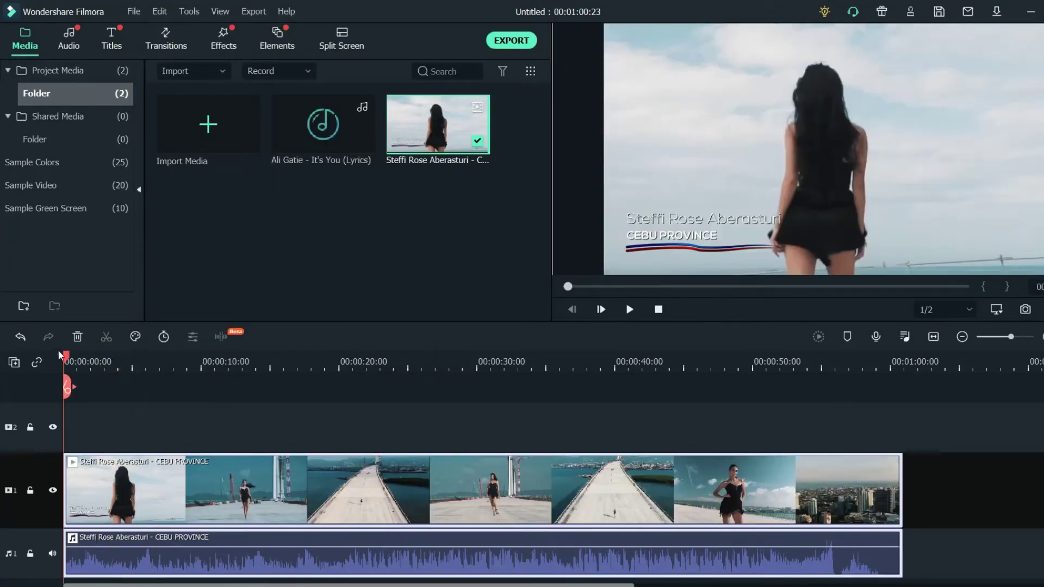
{"action": "left_click", "coordinate": [632, 311]}
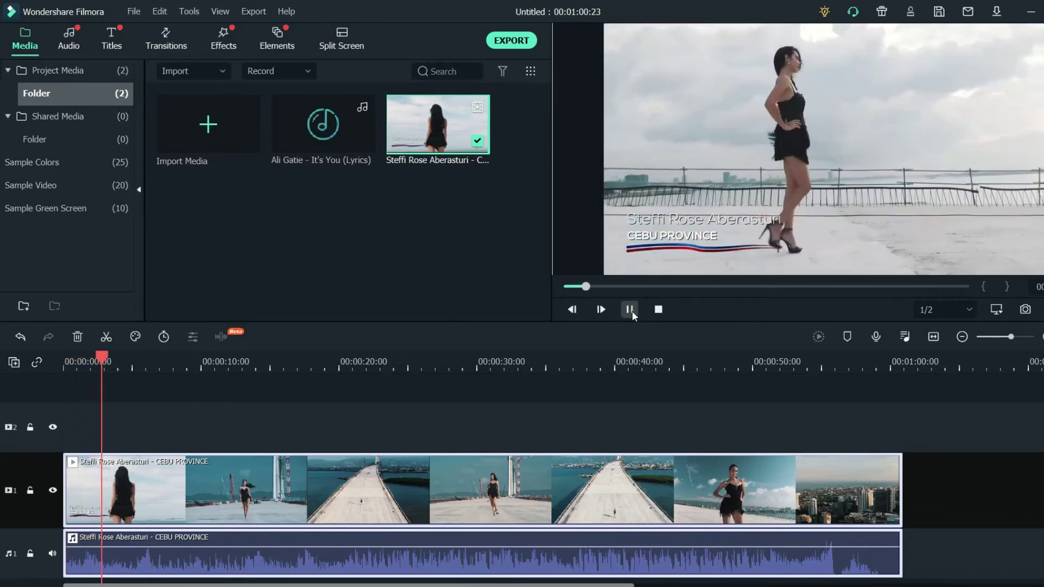
{"action": "left_click", "coordinate": [631, 310]}
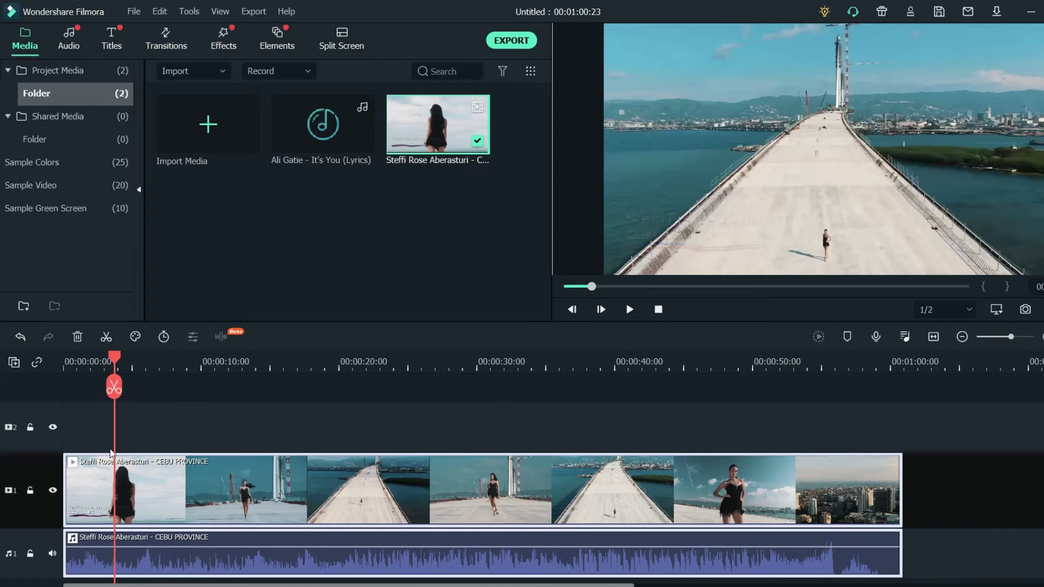
Split the video and its detached audio at about 4 seconds and lower the second audio segment's volume to about -35 dB
{"action": "left_click", "coordinate": [115, 388]}
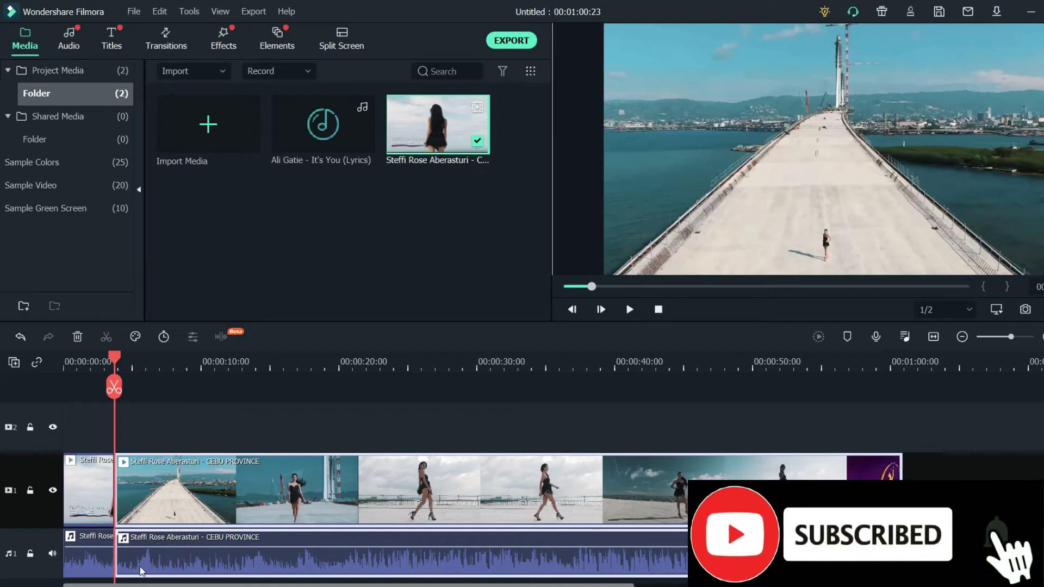
{"action": "mouse_move", "coordinate": [131, 549]}
{"action": "left_click_drag", "start_coordinate": [131, 551], "coordinate": [131, 574]}
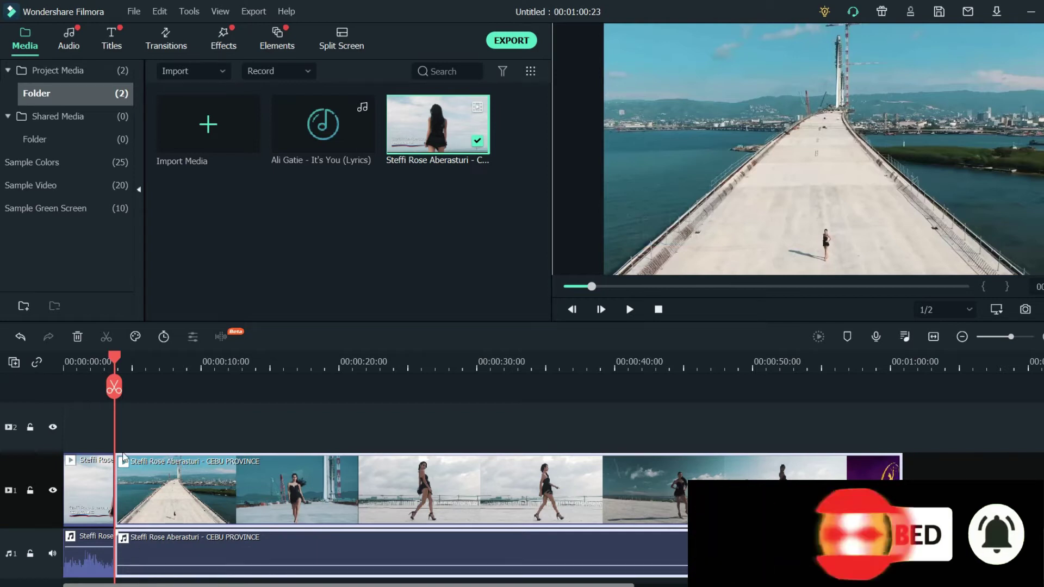
Play the timeline from about 2 to 6.5 seconds to hear the volume change at the cut
{"action": "left_click_drag", "start_coordinate": [114, 357], "coordinate": [92, 357]}
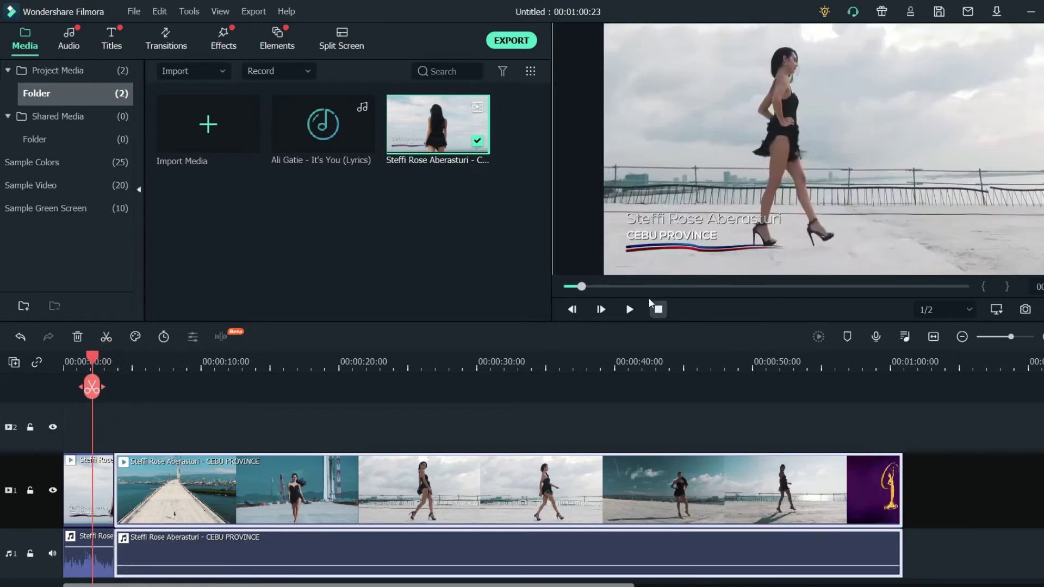
{"action": "left_click", "coordinate": [628, 314]}
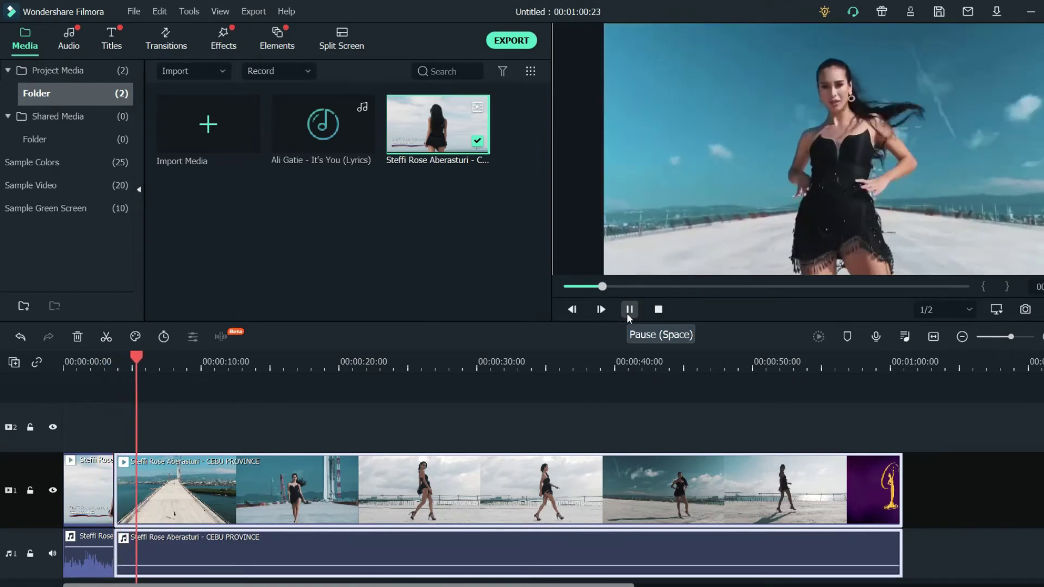
{"action": "left_click", "coordinate": [629, 314]}
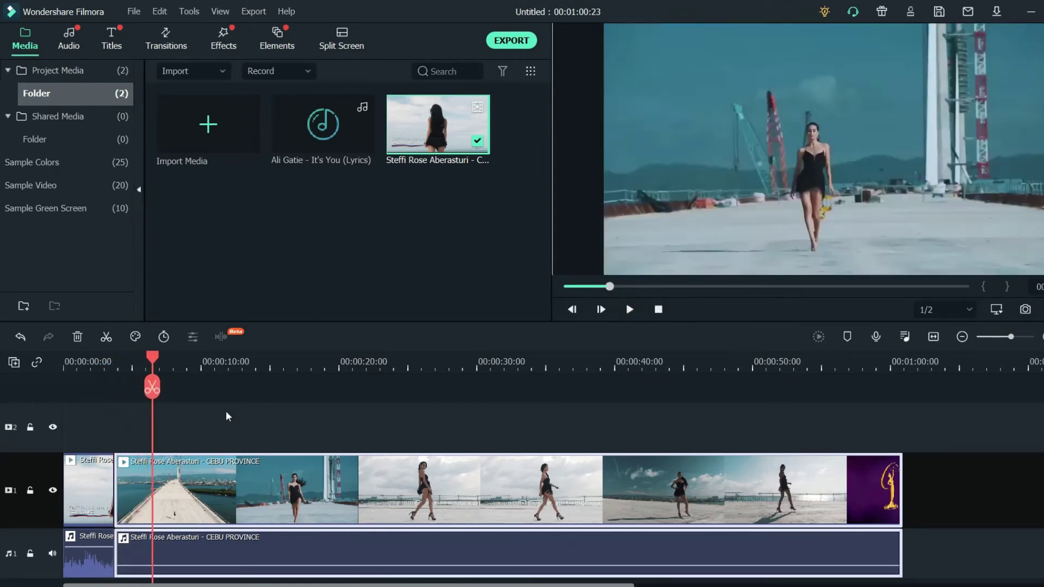
Split the video and detached audio at about 6.5 seconds and raise the last audio segment's volume
{"action": "left_click", "coordinate": [153, 387]}
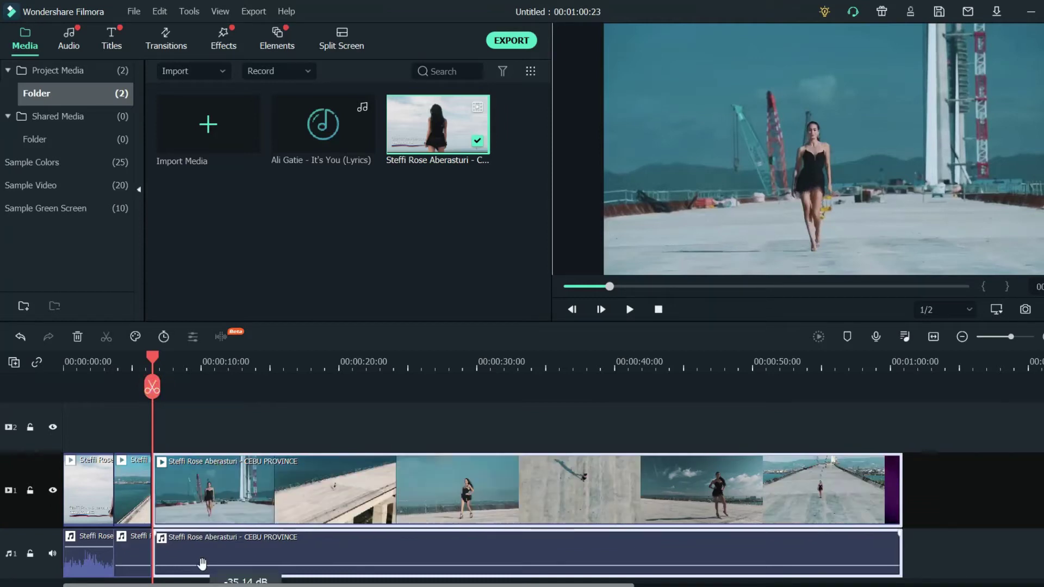
{"action": "left_click_drag", "start_coordinate": [202, 570], "coordinate": [204, 551]}
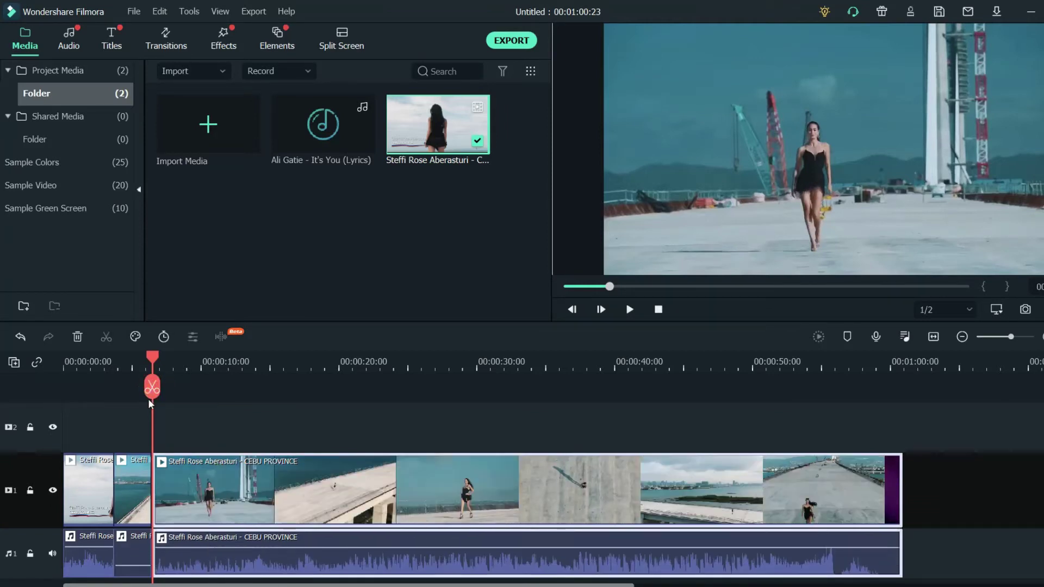
Play the timeline from about 2 to 10.5 seconds to compare the volume of the three audio segments
{"action": "left_click_drag", "start_coordinate": [154, 358], "coordinate": [96, 363]}
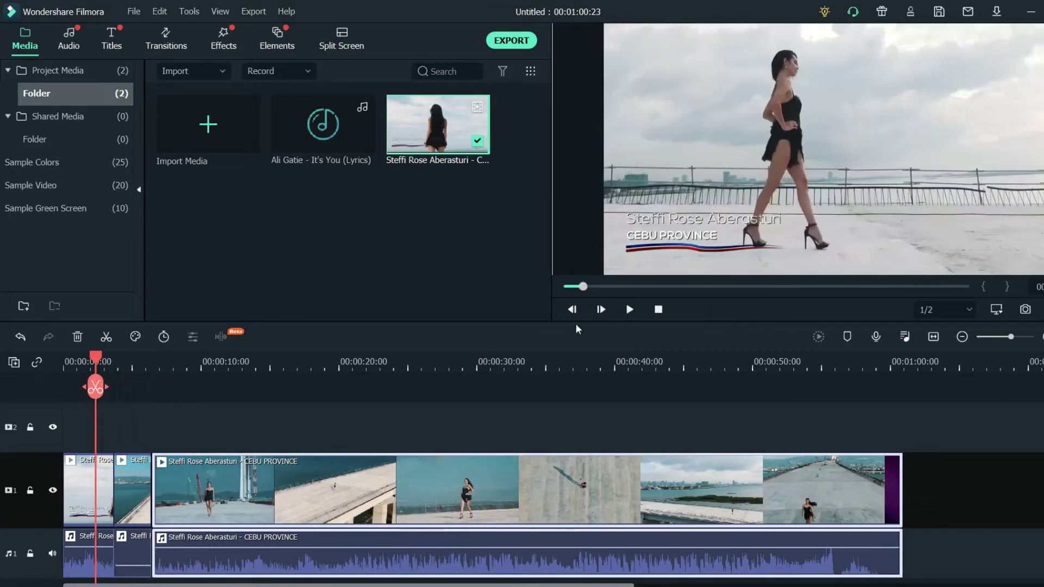
{"action": "left_click", "coordinate": [631, 312]}
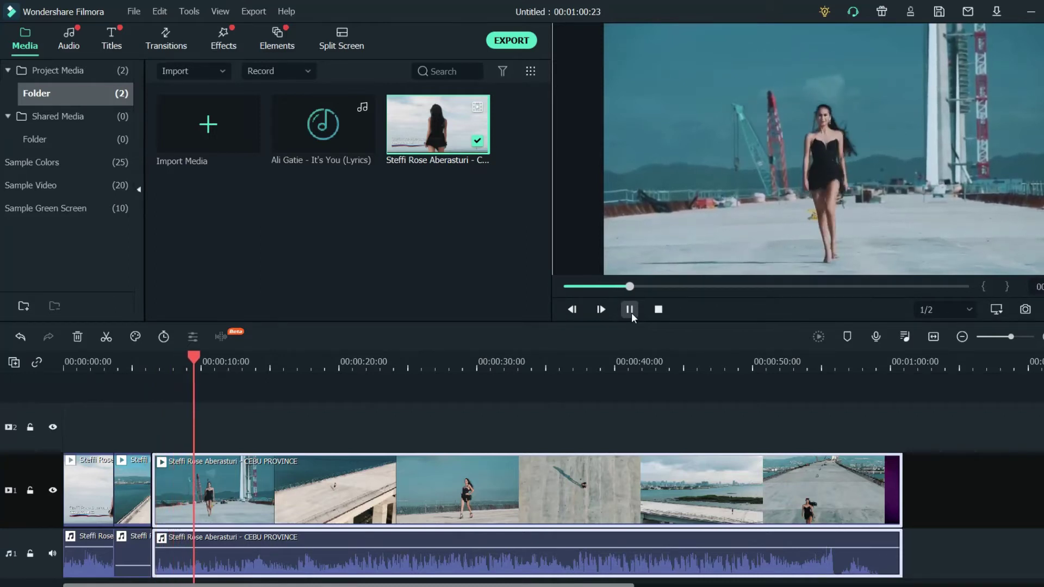
{"action": "left_click", "coordinate": [631, 313]}
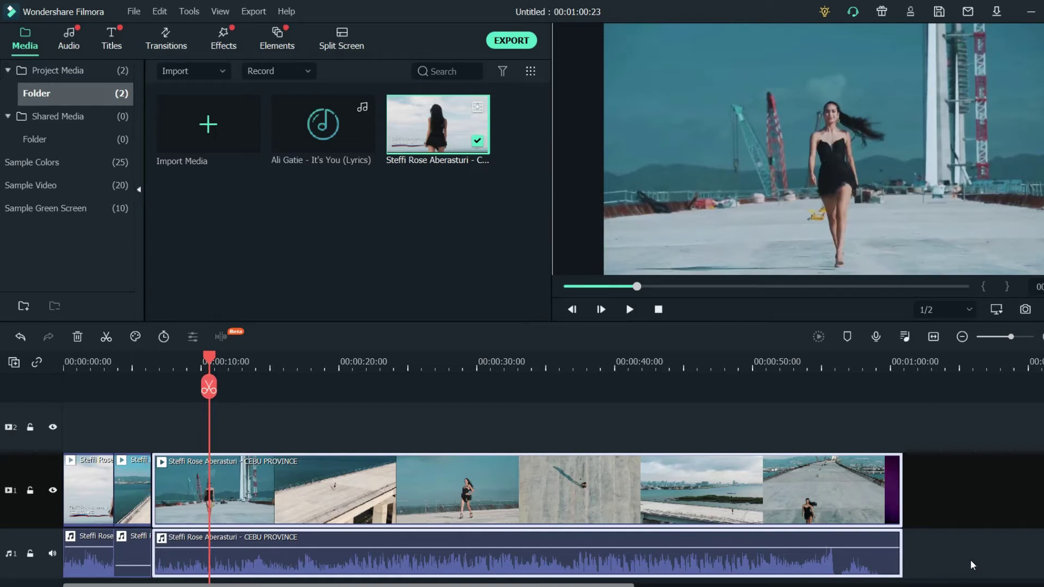
Undo the splits and volume changes, and delete the video's detached audio from audio track 1
{"action": "key", "text": "ctrl+z"}
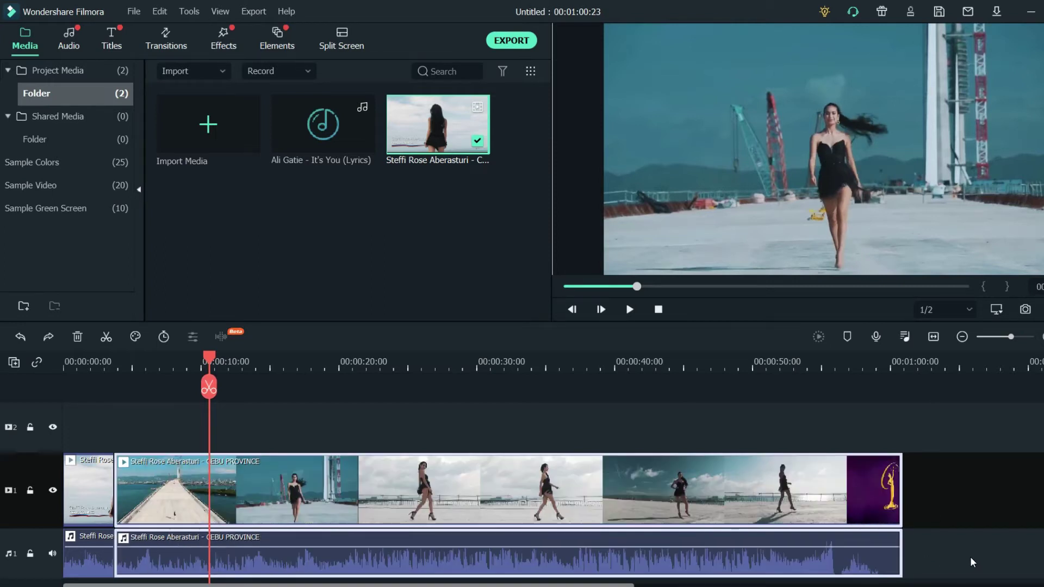
{"action": "key", "text": "ctrl+z"}
{"action": "left_click", "coordinate": [748, 555]}
{"action": "key", "text": "Delete"}
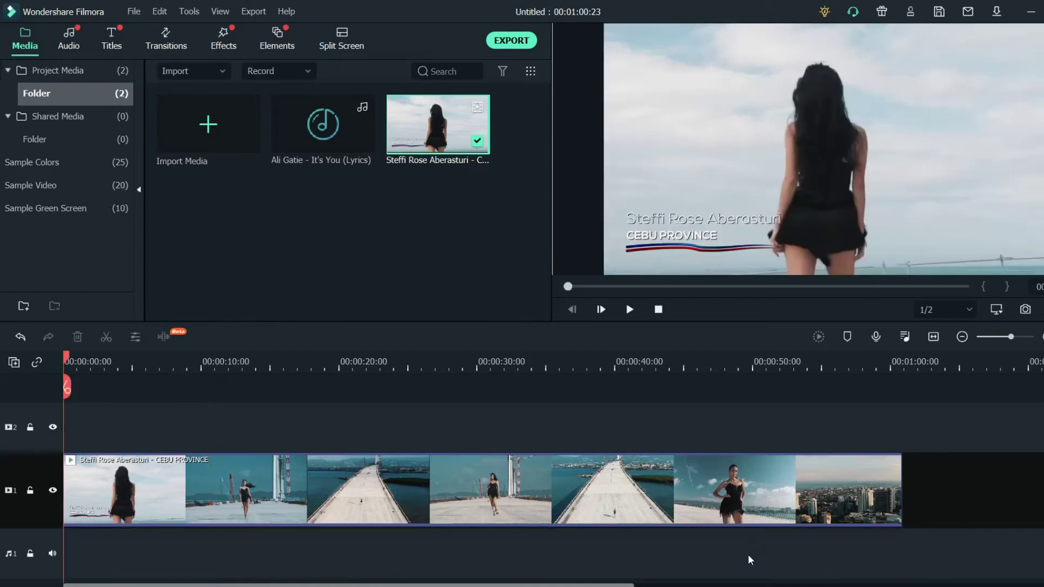
Place the It's You (Lyrics) song at the start of audio track 1 and play it for about 4.5 seconds
{"action": "left_click_drag", "start_coordinate": [327, 131], "coordinate": [74, 519]}
{"action": "left_click", "coordinate": [629, 309]}
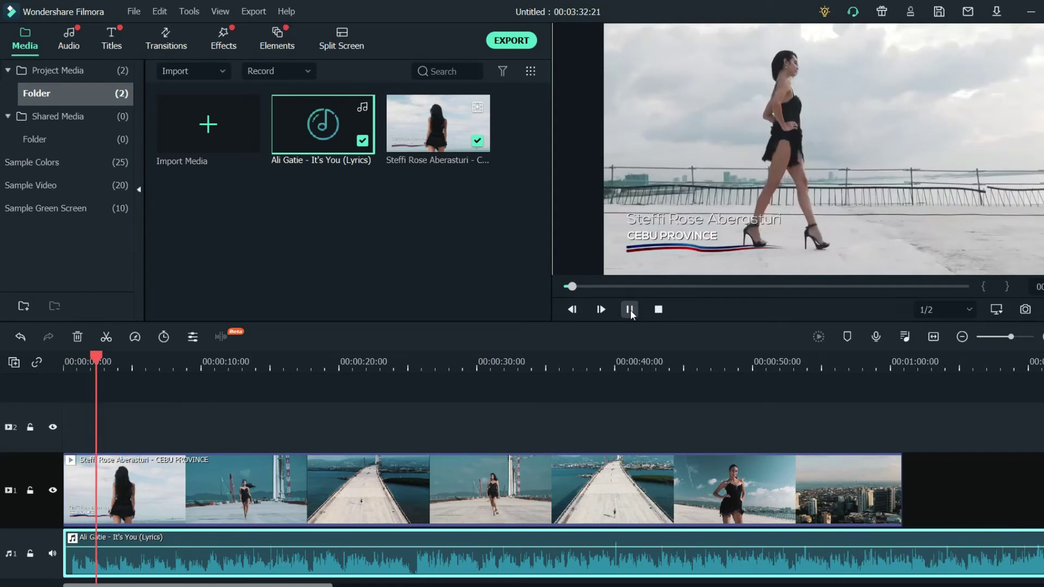
{"action": "left_click", "coordinate": [631, 309]}
Open the song's audio adjustments, try its fade in and fade out, returning both to 0.00 s, and set its pitch to 1
{"action": "right_click", "coordinate": [282, 553]}
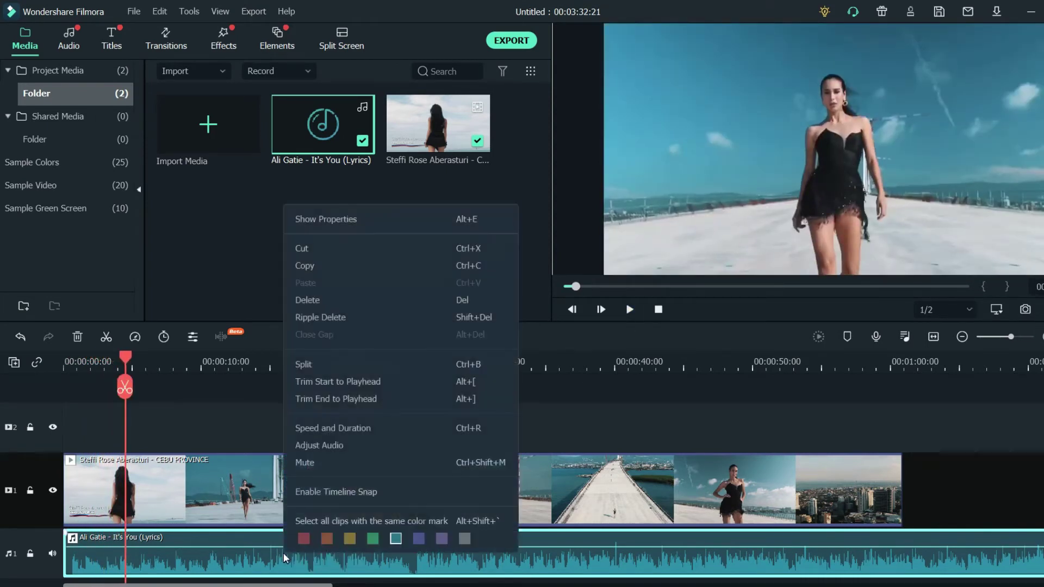
{"action": "left_click", "coordinate": [332, 445]}
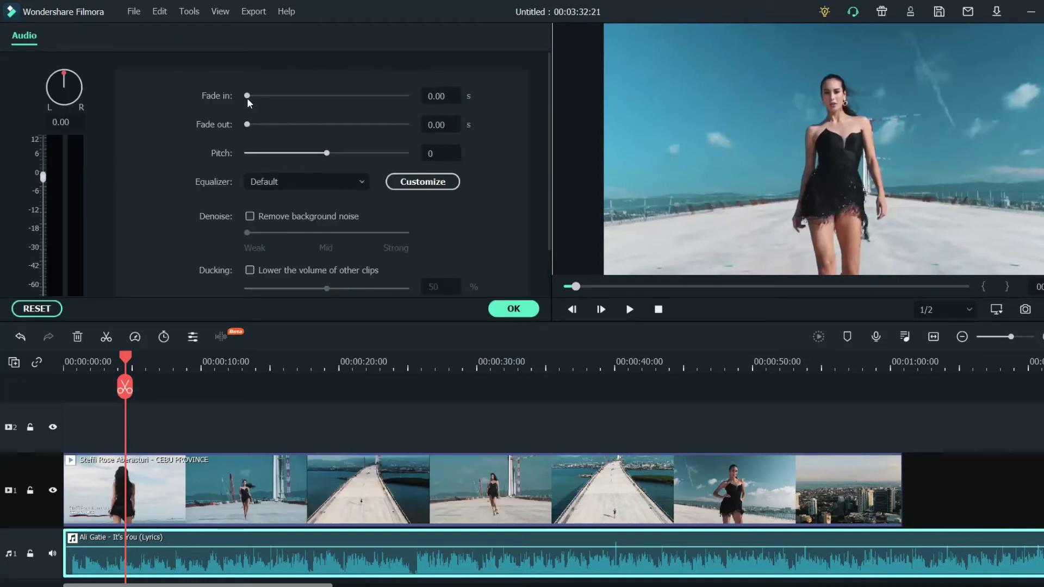
{"action": "left_click_drag", "start_coordinate": [248, 96], "coordinate": [227, 108]}
{"action": "left_click_drag", "start_coordinate": [320, 125], "coordinate": [311, 127]}
Lower the volume of the It's You (Lyrics) clip to about -27 dB
{"action": "mouse_move", "coordinate": [44, 179]}
{"action": "left_mouse_down"}
{"action": "mouse_move", "coordinate": [46, 277]}
{"action": "mouse_move", "coordinate": [51, 184]}
{"action": "left_mouse_up"}
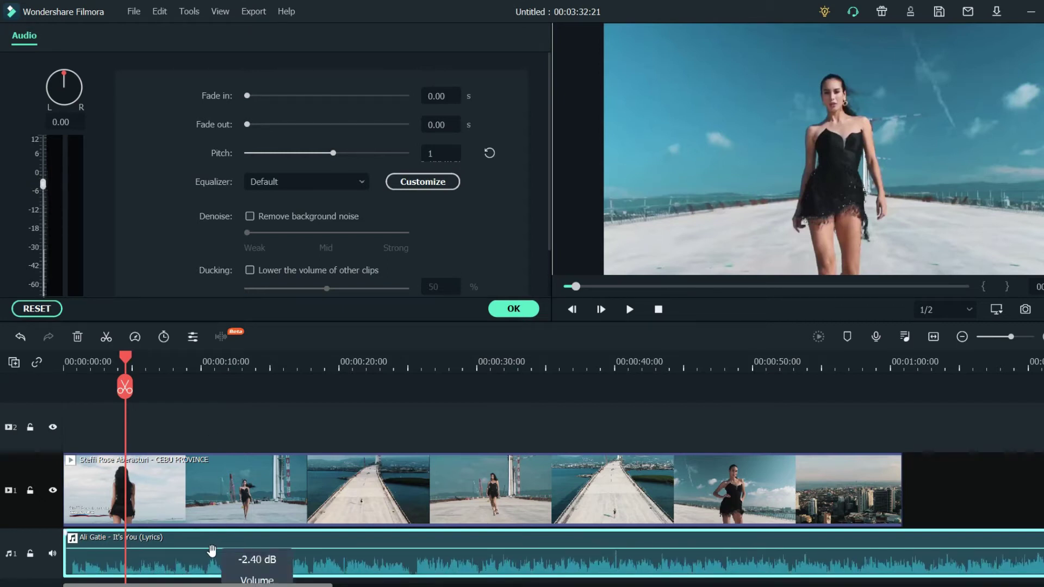
{"action": "mouse_move", "coordinate": [207, 552]}
{"action": "left_mouse_down"}
{"action": "mouse_move", "coordinate": [200, 569]}
{"action": "mouse_move", "coordinate": [199, 555]}
{"action": "left_mouse_up"}
{"action": "left_click_drag", "start_coordinate": [46, 213], "coordinate": [46, 249]}
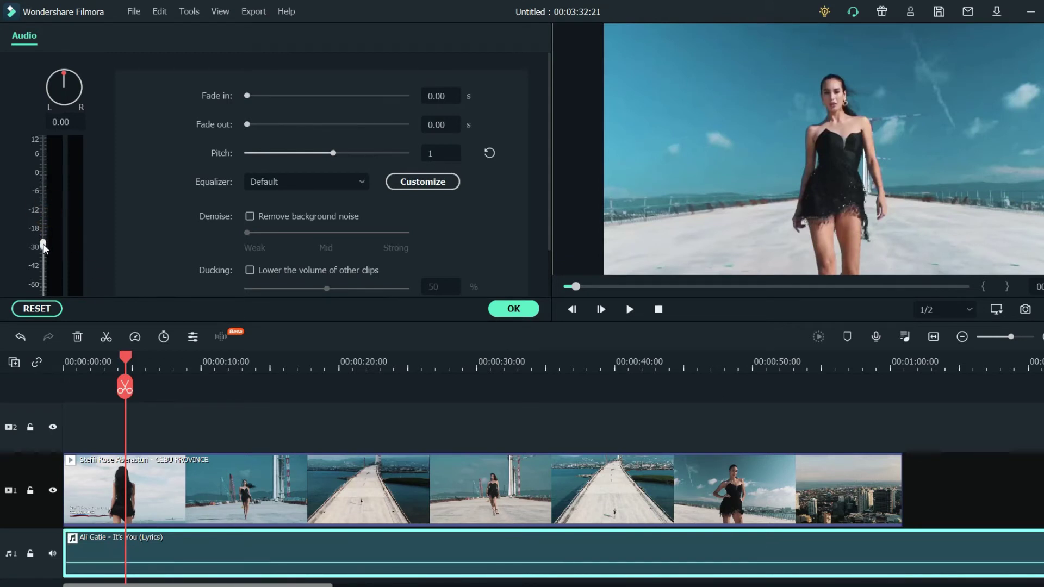
Play the timeline from the start for about 5 seconds to hear the song at its reduced volume
{"action": "left_click_drag", "start_coordinate": [125, 363], "coordinate": [63, 362]}
{"action": "left_click", "coordinate": [628, 319]}
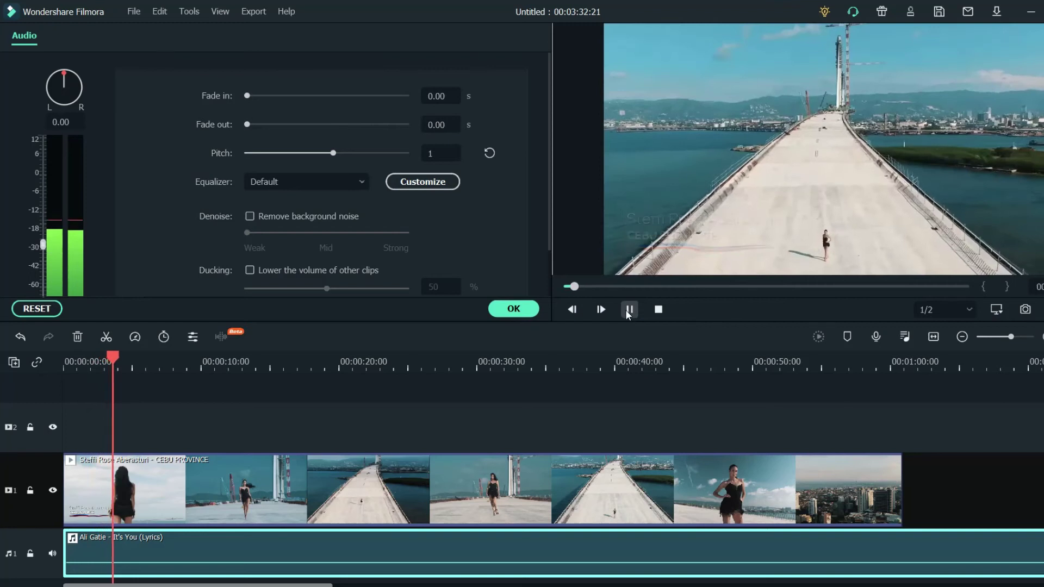
{"action": "left_click", "coordinate": [629, 310]}
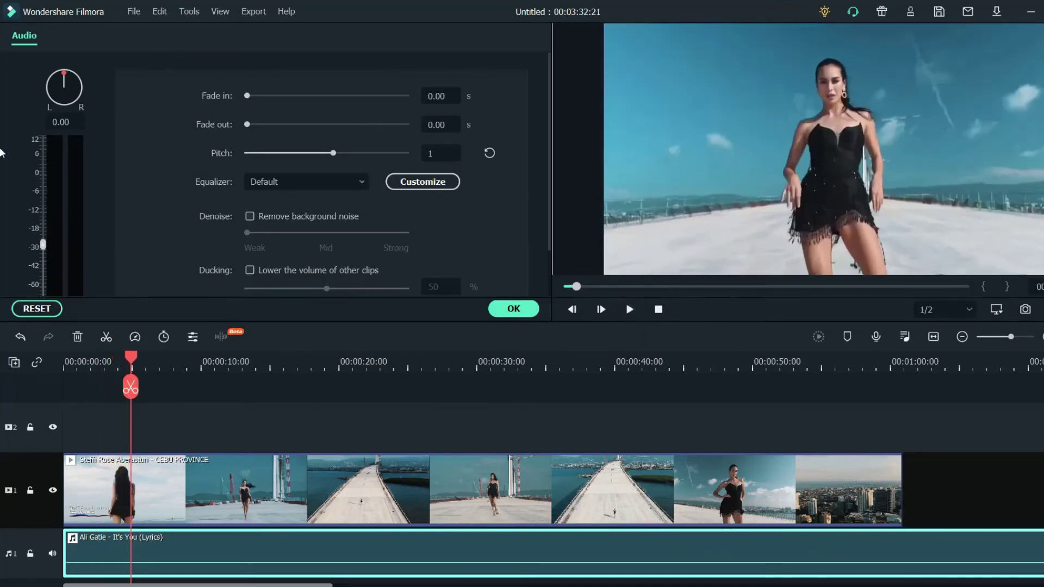
Split the song at about 5 seconds and raise the second segment's volume to about -6 dB
{"action": "left_click", "coordinate": [130, 388]}
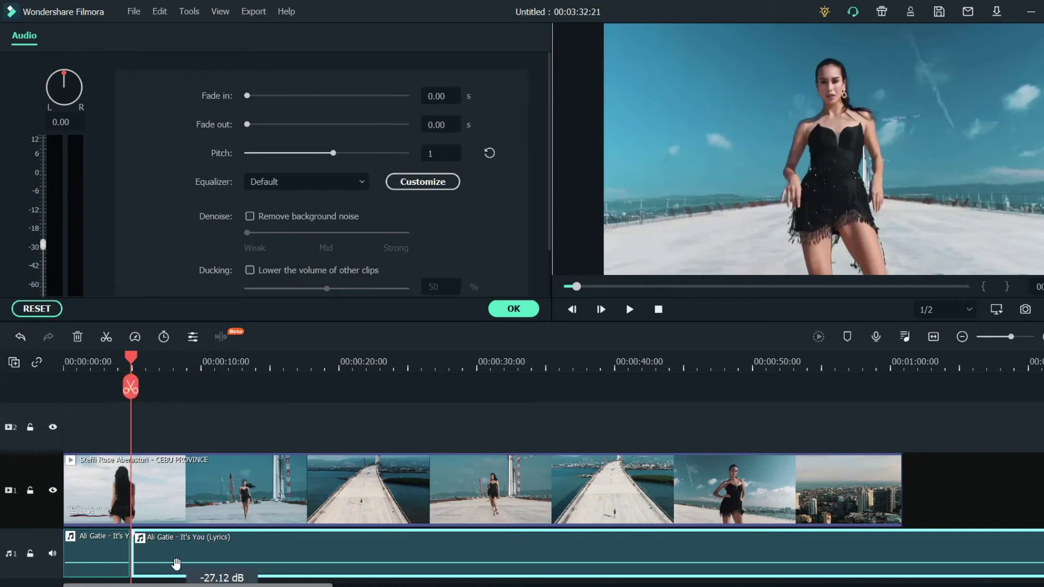
{"action": "left_click_drag", "start_coordinate": [176, 565], "coordinate": [177, 550]}
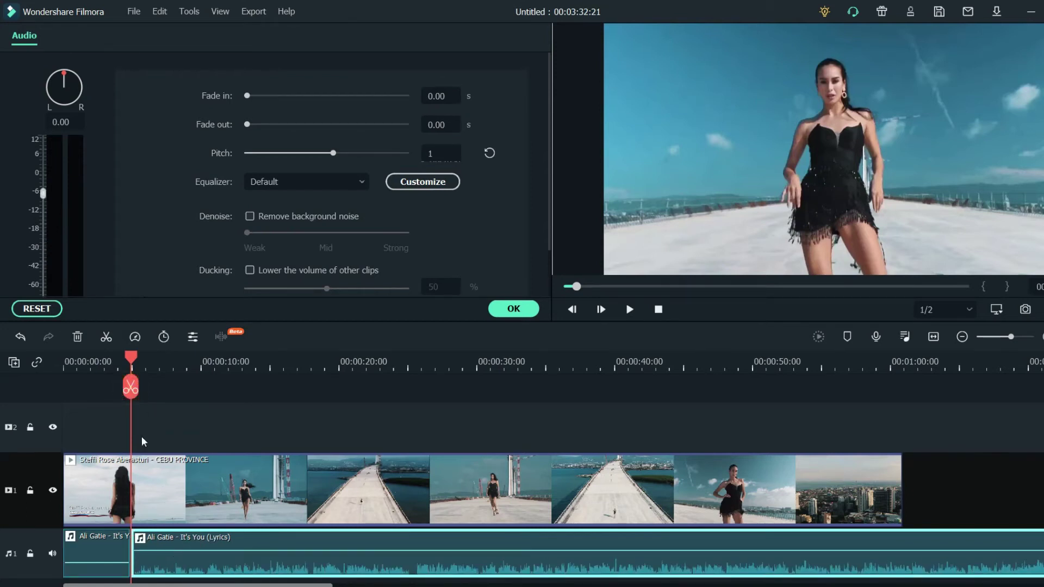
Play the timeline from about 3 seconds to hear the volume change between the first two song segments
{"action": "left_click_drag", "start_coordinate": [131, 363], "coordinate": [111, 358]}
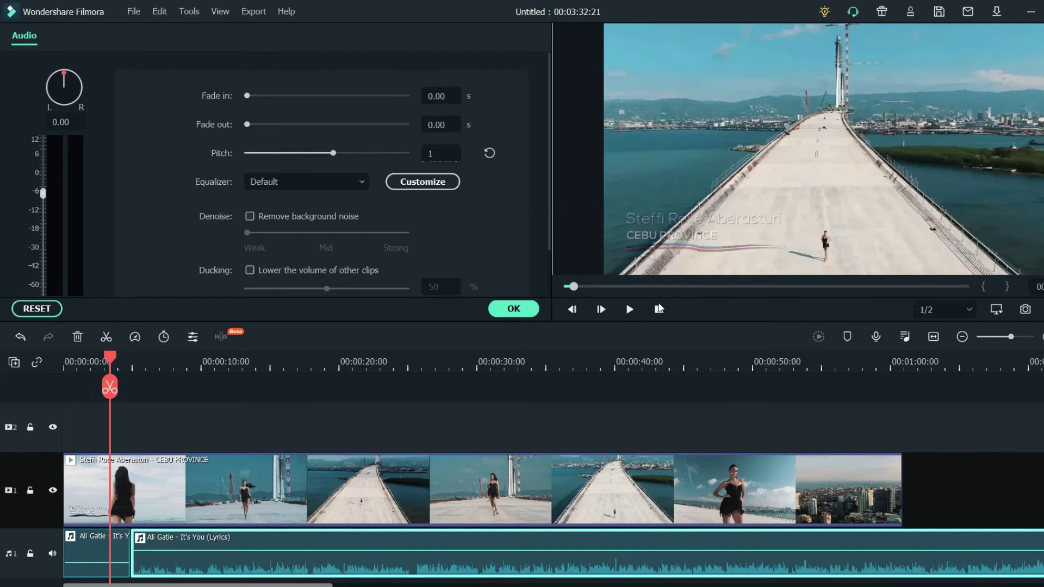
{"action": "left_click", "coordinate": [628, 309]}
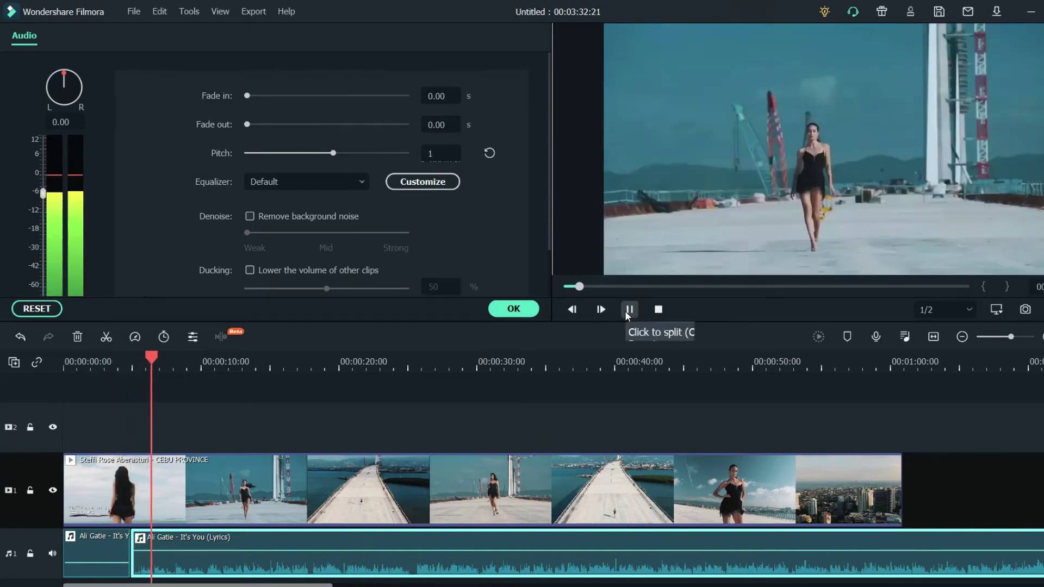
{"action": "left_click", "coordinate": [628, 309]}
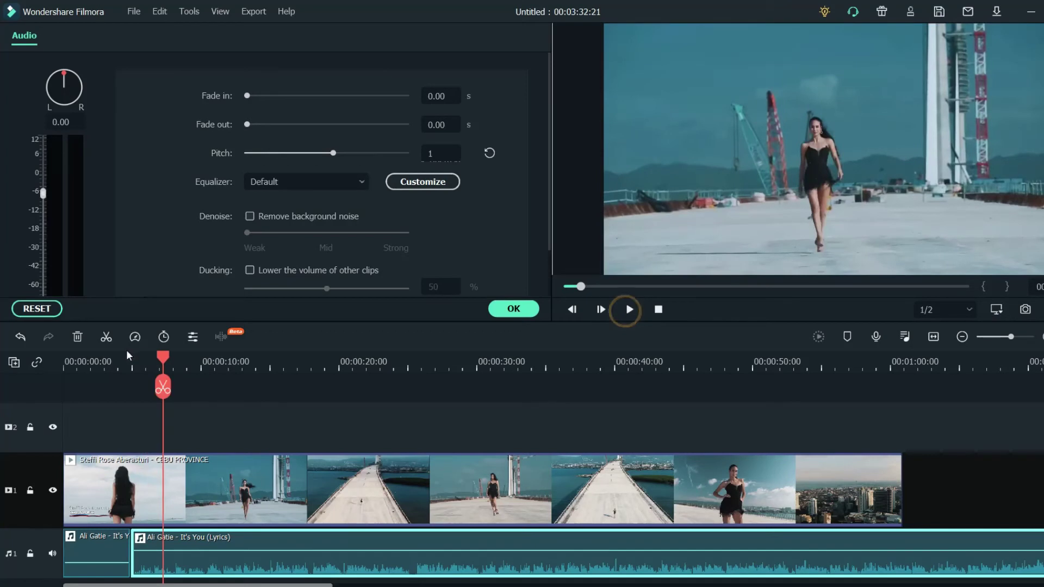
Split the song at about 7 seconds, lower the third segment's volume to about -23 dB, and play it back
{"action": "left_click", "coordinate": [163, 387]}
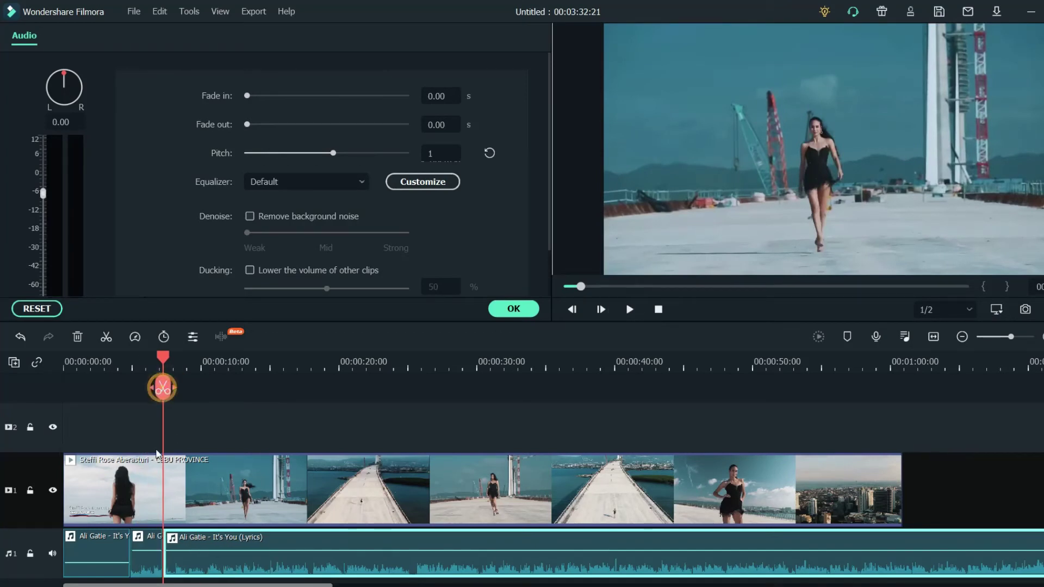
{"action": "left_click_drag", "start_coordinate": [183, 553], "coordinate": [183, 566]}
{"action": "left_click", "coordinate": [625, 308]}
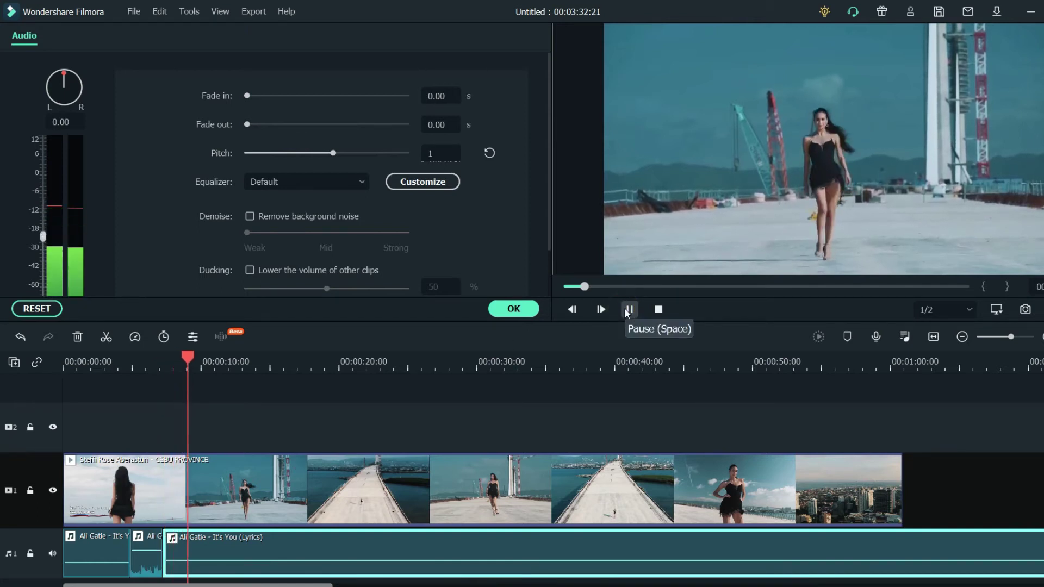
{"action": "left_click", "coordinate": [628, 309]}
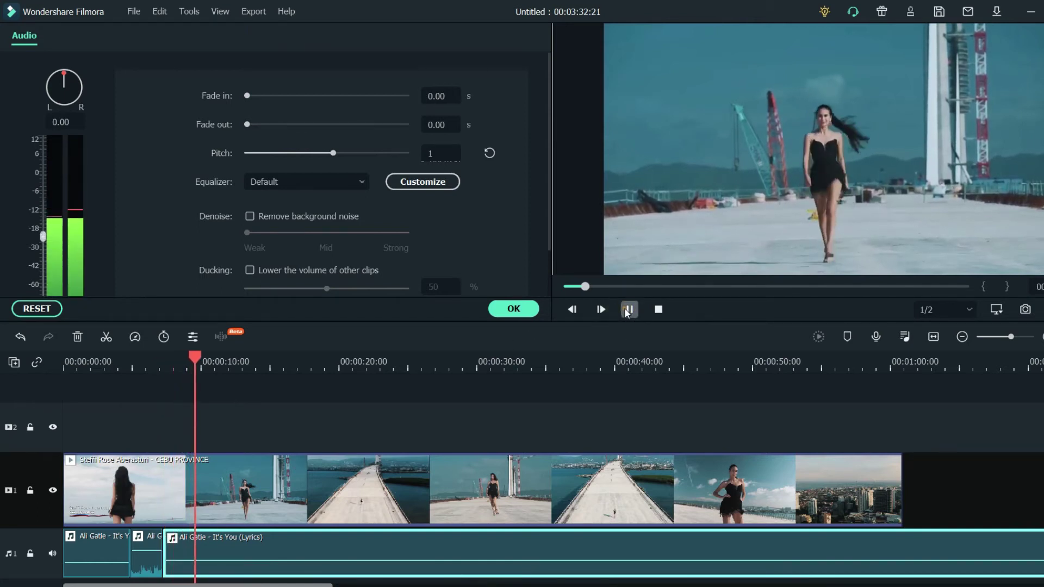
{"action": "left_click", "coordinate": [513, 309]}
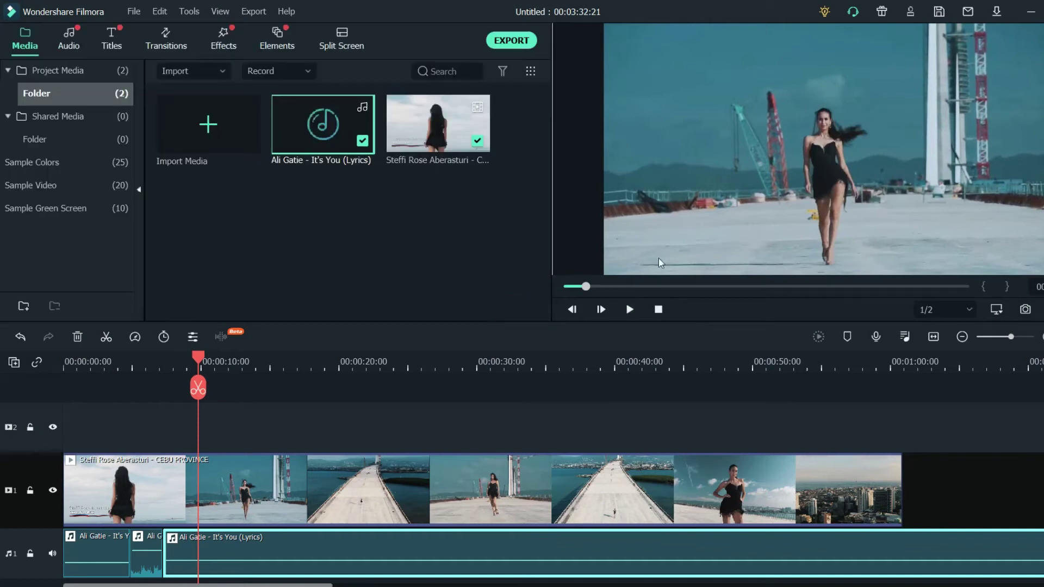
Capture a snapshot of the frame at about 10 seconds and split the video clip at that point
{"action": "left_click", "coordinate": [1026, 310]}
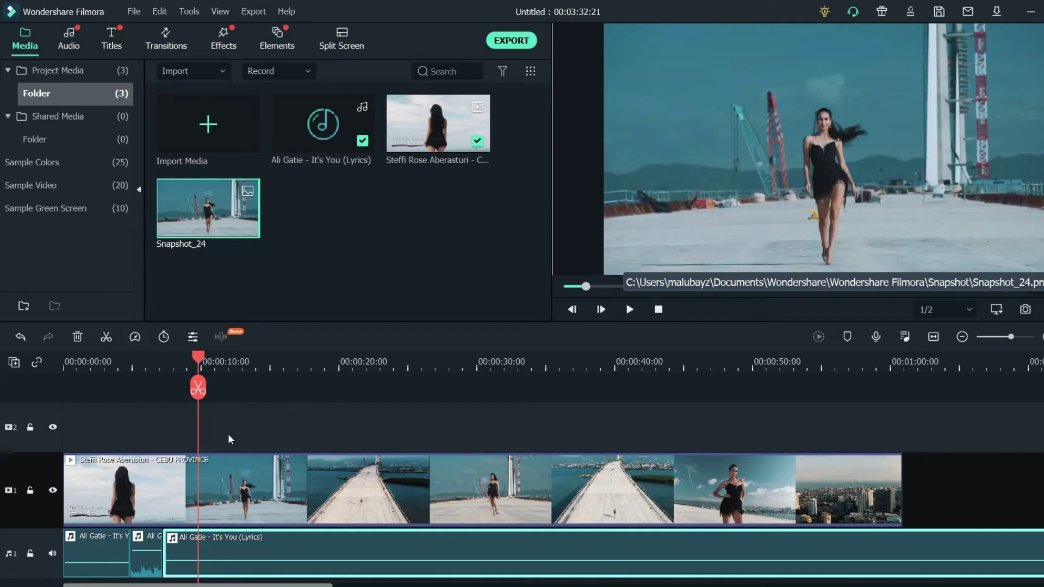
{"action": "left_click", "coordinate": [199, 388]}
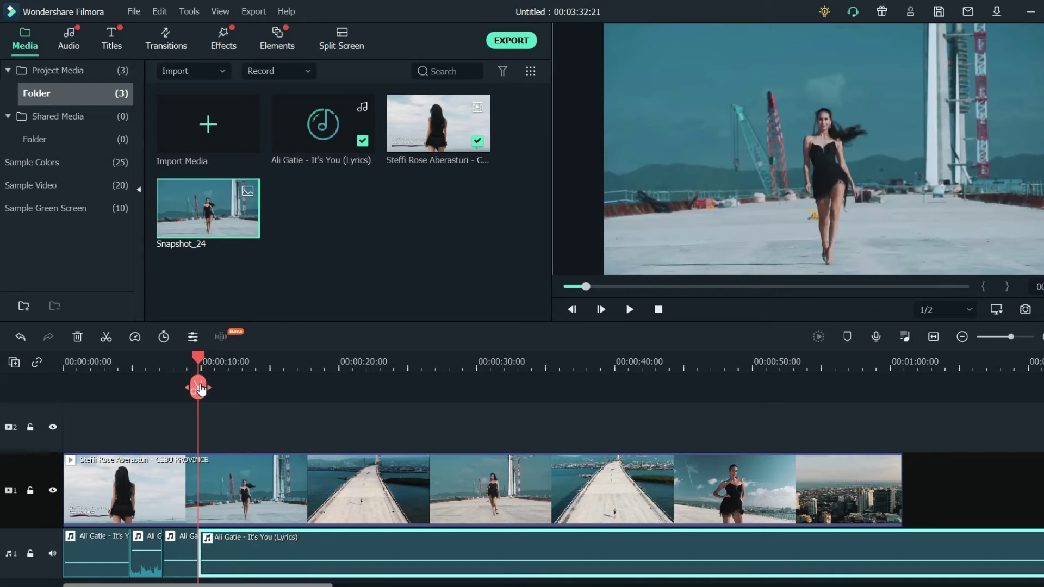
{"action": "key", "text": "ctrl+z"}
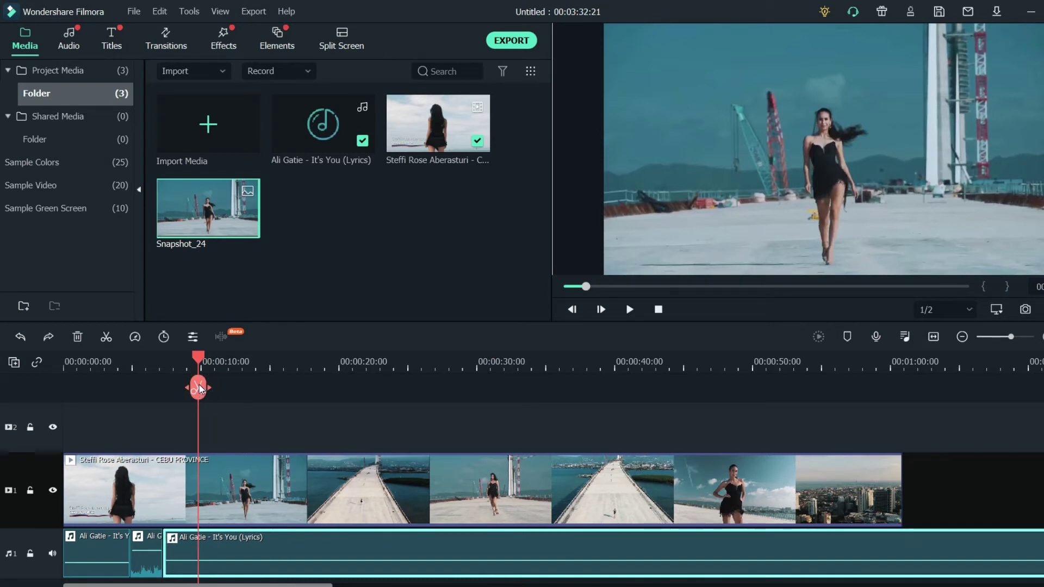
{"action": "left_click", "coordinate": [266, 463]}
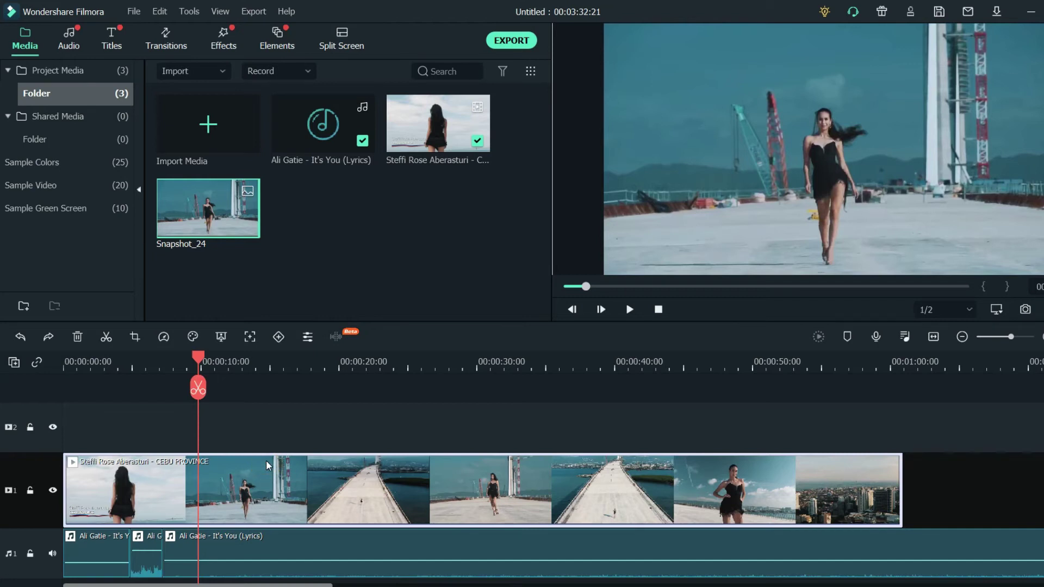
{"action": "left_click", "coordinate": [198, 388]}
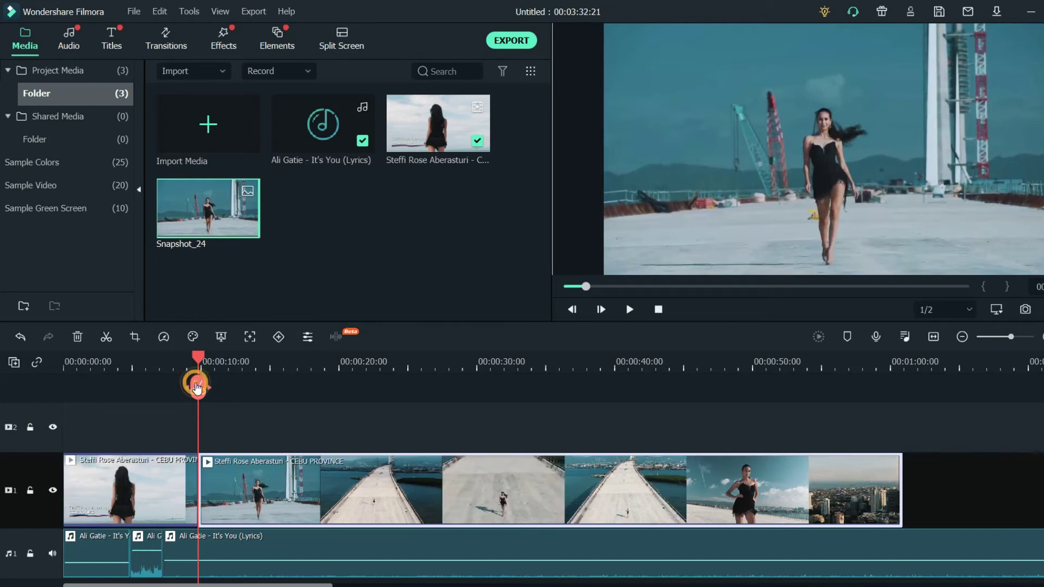
Insert the snapshot between the two video segments and move the second segment right up against it
{"action": "left_click_drag", "start_coordinate": [249, 467], "coordinate": [381, 483]}
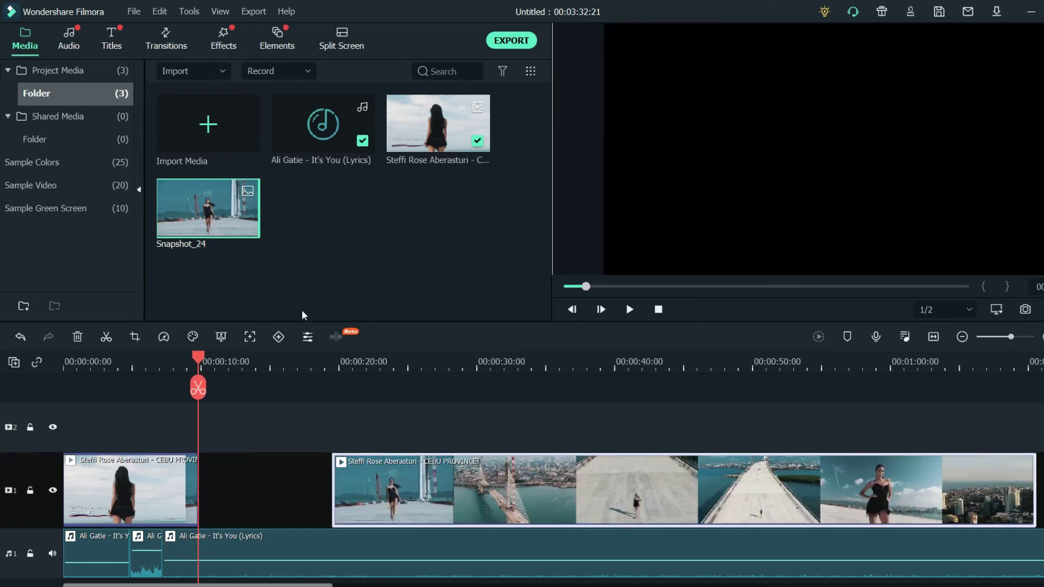
{"action": "left_click_drag", "start_coordinate": [210, 219], "coordinate": [200, 487]}
{"action": "left_click_drag", "start_coordinate": [435, 494], "coordinate": [374, 490]}
Play the timeline from about 9 seconds to review the freeze made by the inserted snapshot
{"action": "left_click_drag", "start_coordinate": [199, 358], "coordinate": [188, 358]}
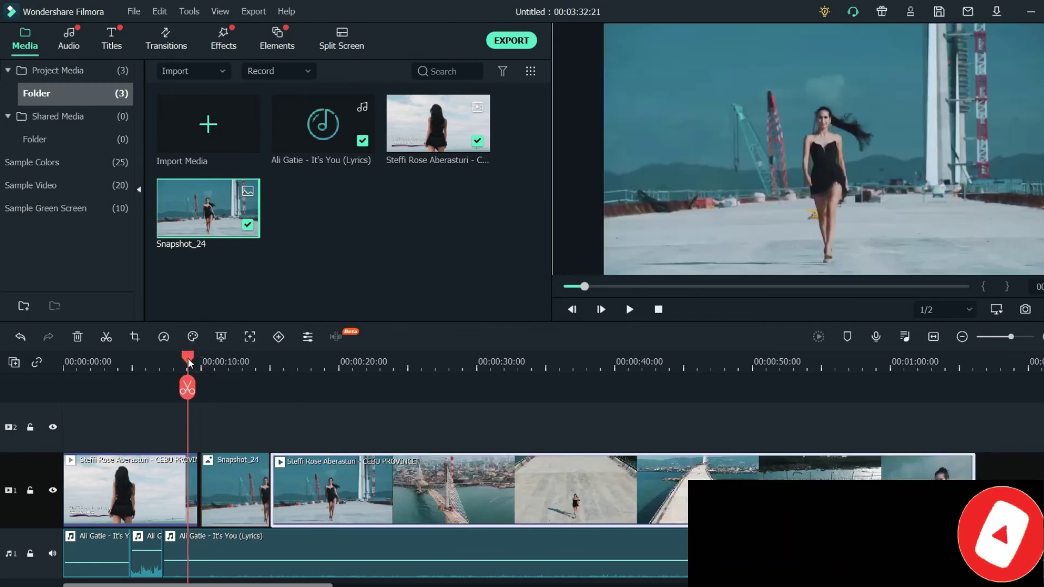
{"action": "left_click", "coordinate": [630, 312]}
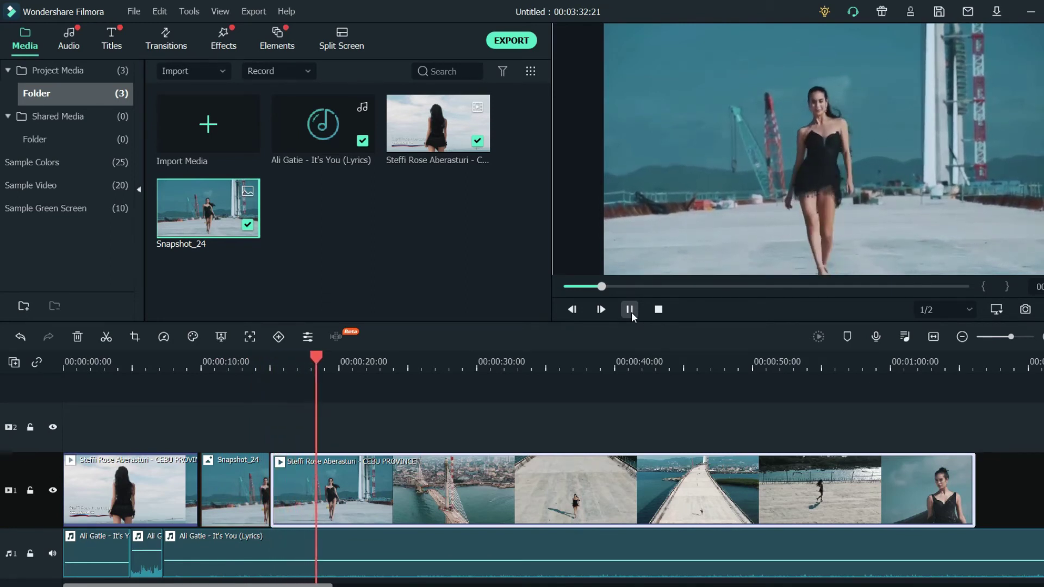
{"action": "left_click", "coordinate": [631, 312]}
Delete everything from the timeline and add the full Cebu Province video again, keeping the 1920 x 1080 25fps project settings
{"action": "left_click", "coordinate": [1017, 492]}
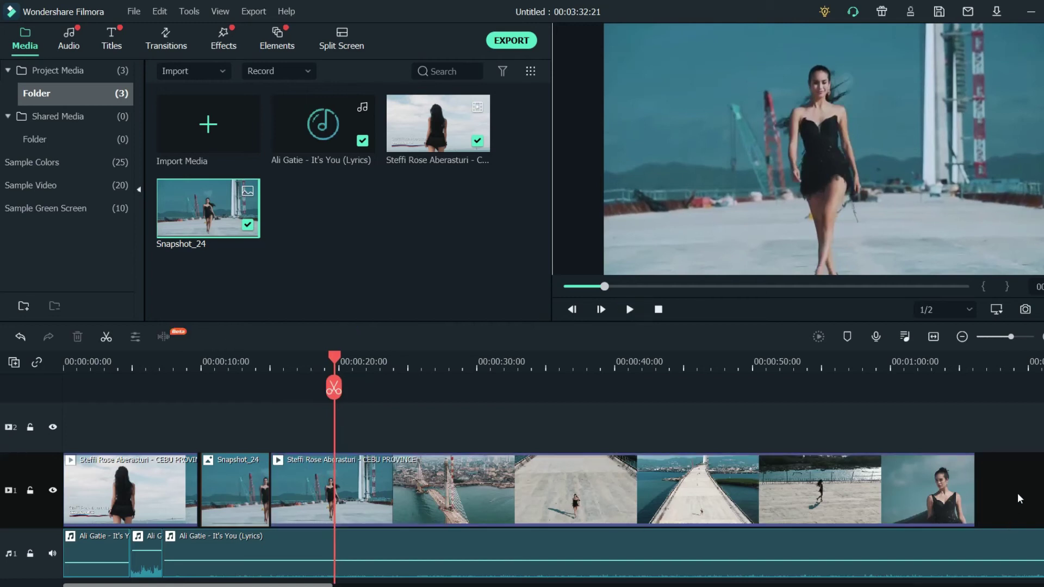
{"action": "scroll", "coordinate": [1016, 485], "scroll_direction": "down", "scroll_amount": 1}
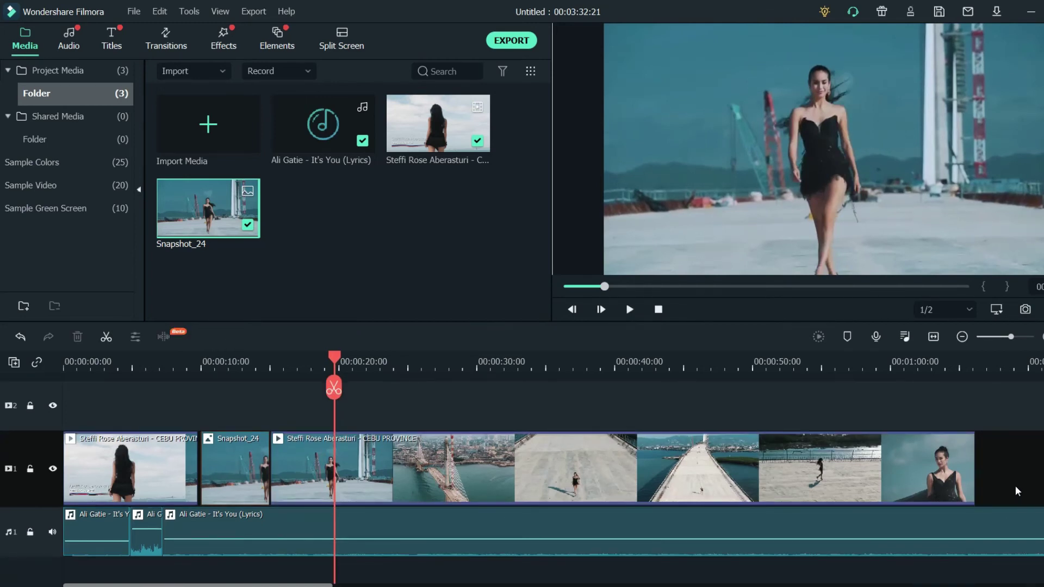
{"action": "key", "text": "ctrl+a"}
{"action": "key", "text": "Delete"}
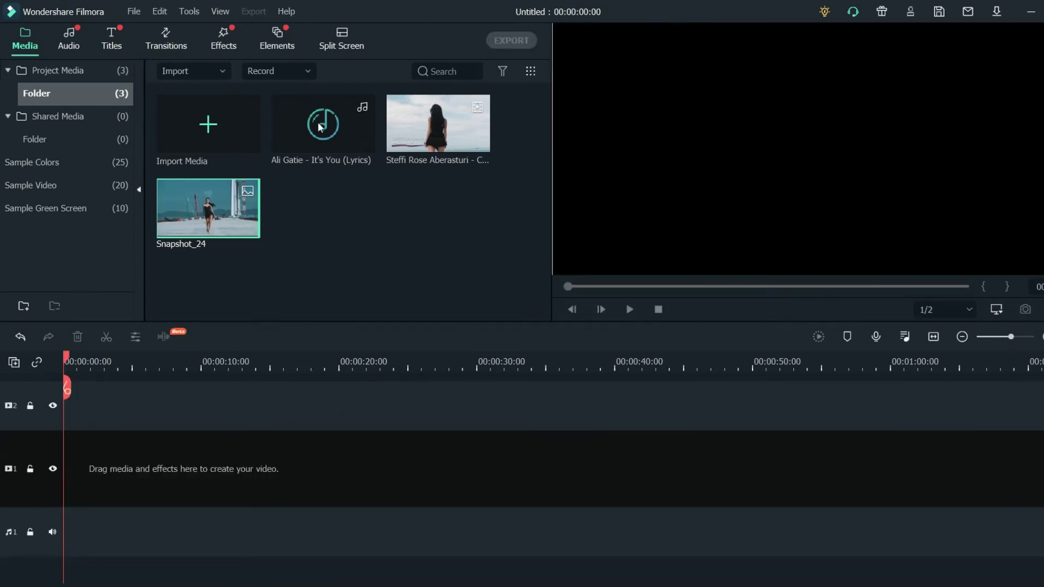
{"action": "left_click_drag", "start_coordinate": [438, 124], "coordinate": [73, 471]}
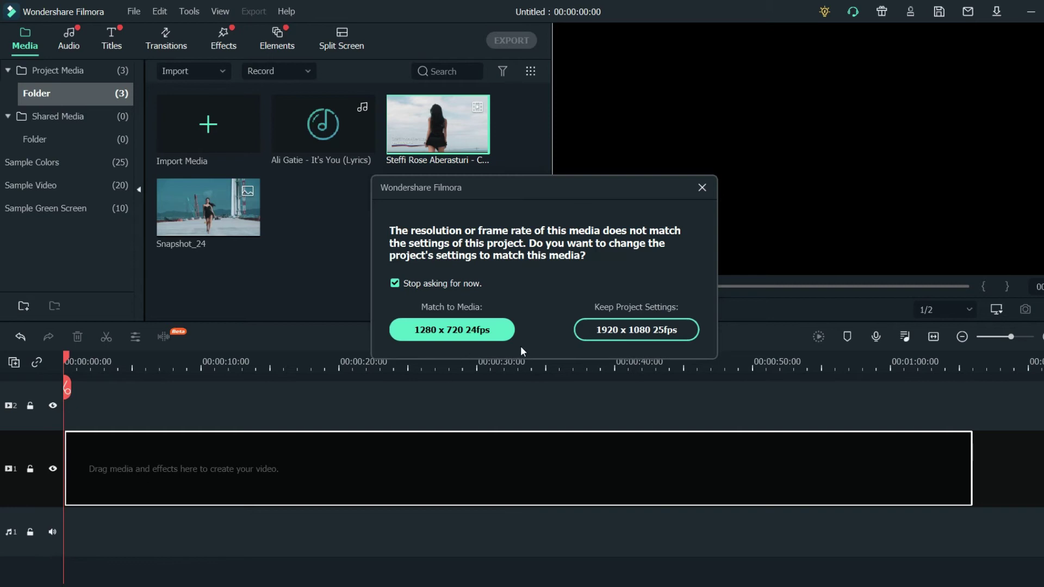
{"action": "left_click", "coordinate": [617, 330]}
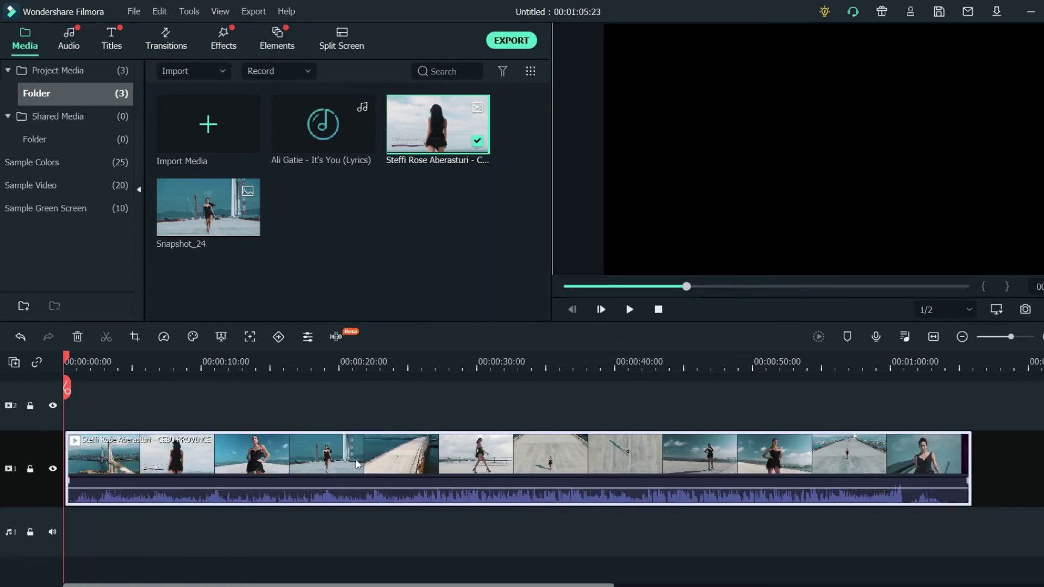
Open Crop and Zoom for the video, try a 16:9 crop of 535 x 301, and restore the frame to 1280 x 720
{"action": "right_click", "coordinate": [356, 458]}
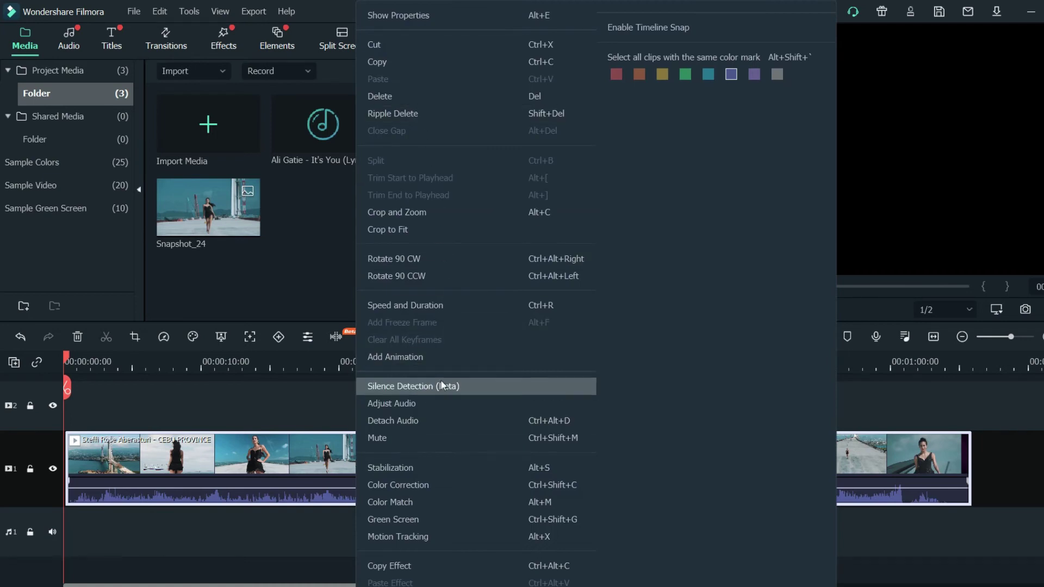
{"action": "left_click", "coordinate": [409, 218]}
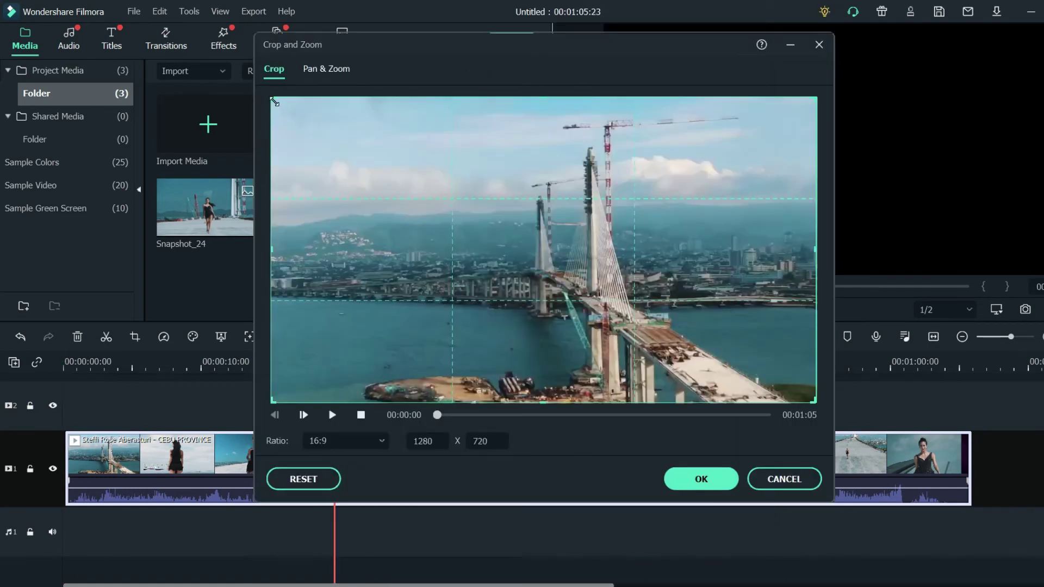
{"action": "left_click_drag", "start_coordinate": [275, 101], "coordinate": [589, 259]}
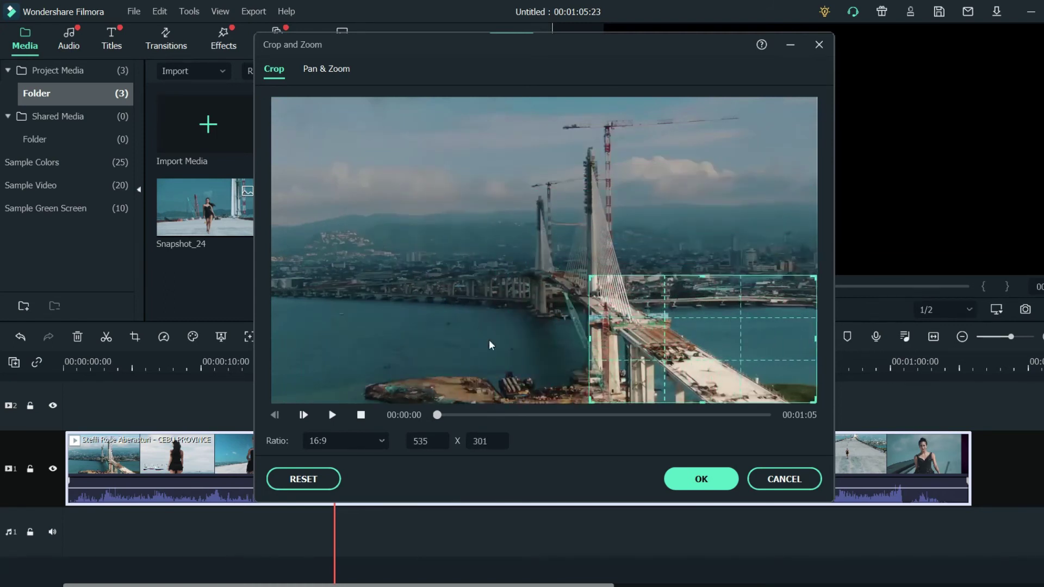
{"action": "left_click", "coordinate": [379, 442]}
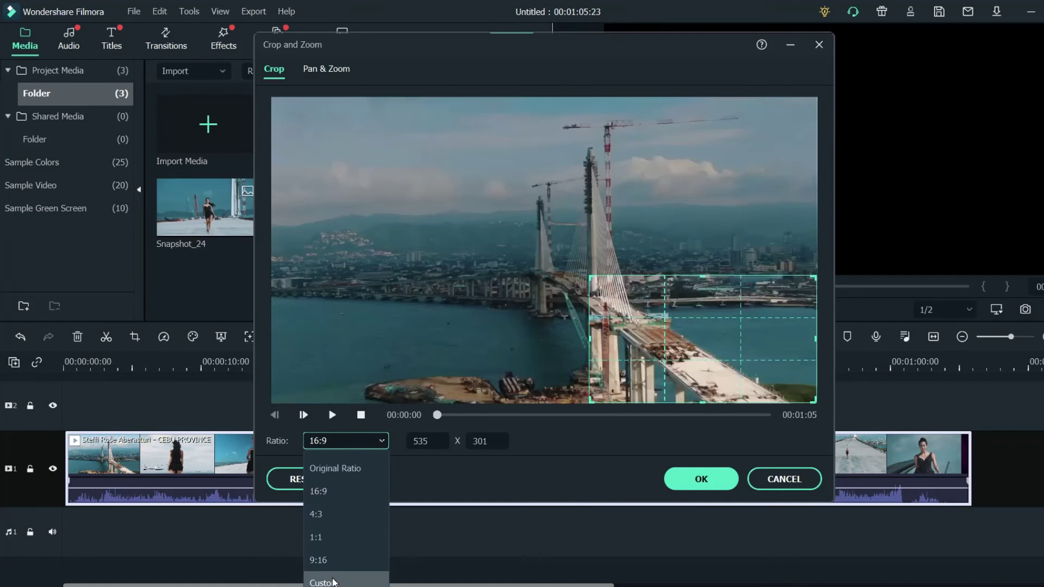
{"action": "left_click", "coordinate": [589, 279]}
{"action": "left_click_drag", "start_coordinate": [589, 277], "coordinate": [270, 95]}
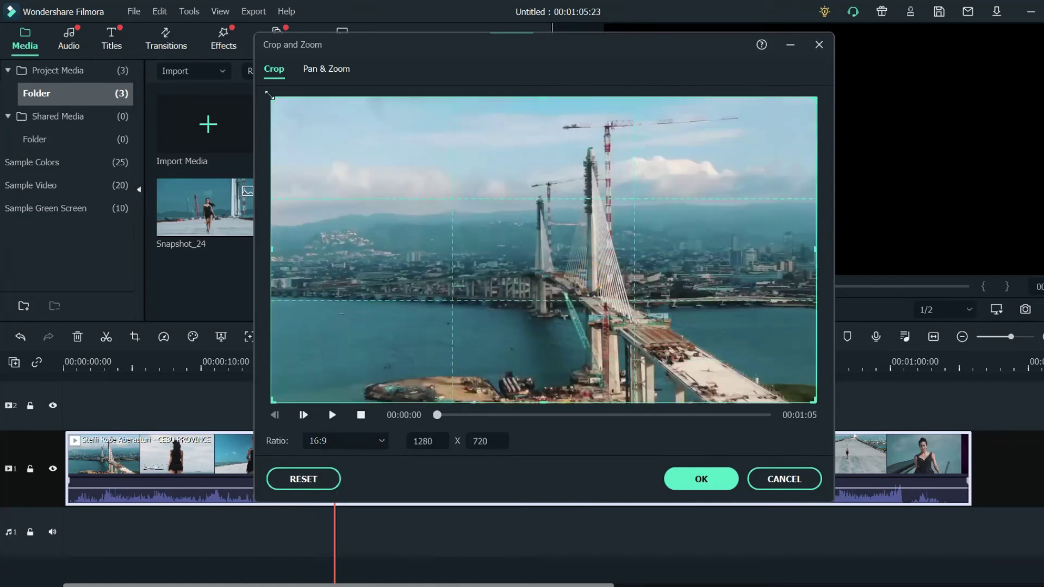
Crop the video with the Custom ratio to a 580 x 463 area around the bridge towers and apply it
{"action": "left_click", "coordinate": [338, 446]}
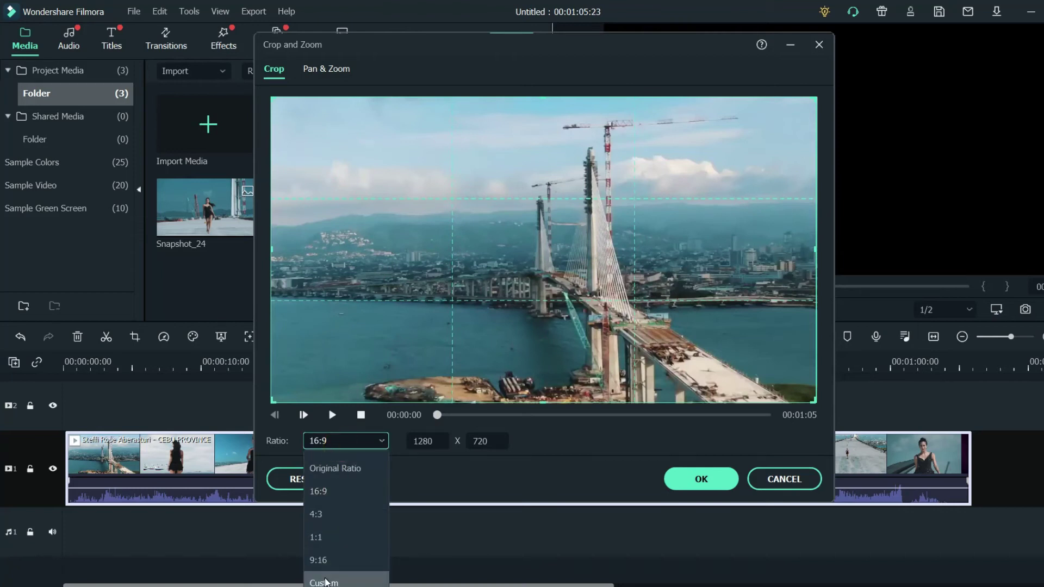
{"action": "left_click", "coordinate": [315, 579]}
{"action": "left_click_drag", "start_coordinate": [272, 99], "coordinate": [338, 135]}
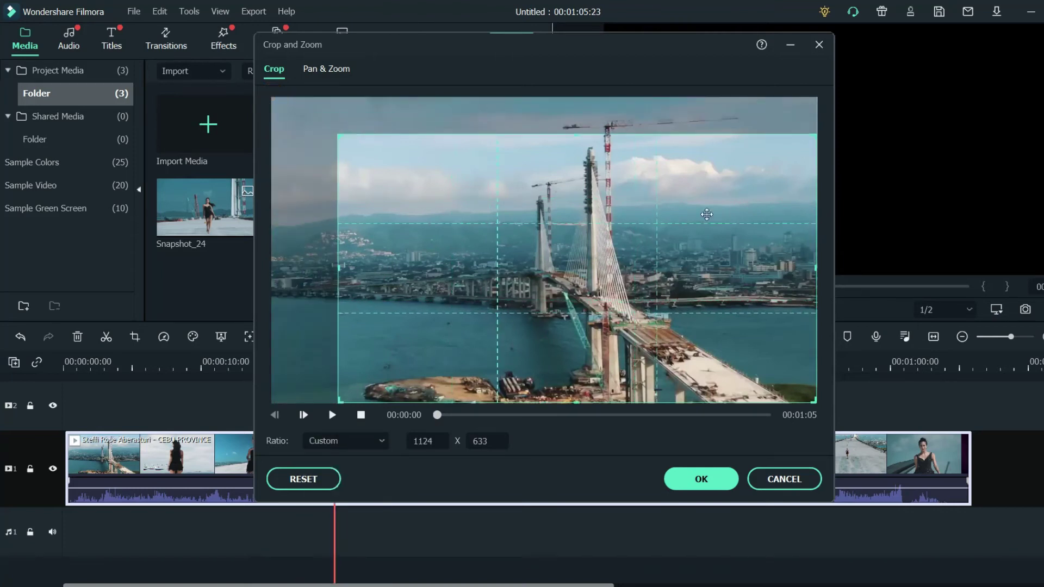
{"action": "left_click_drag", "start_coordinate": [817, 266], "coordinate": [630, 265]}
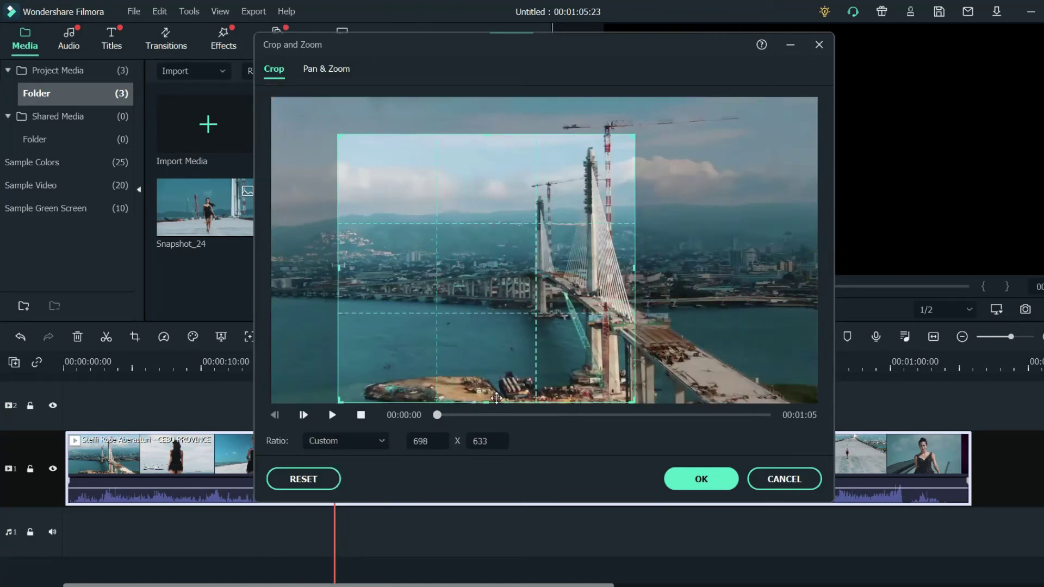
{"action": "mouse_move", "coordinate": [487, 403]}
{"action": "left_mouse_down"}
{"action": "mouse_move", "coordinate": [484, 322]}
{"action": "mouse_move", "coordinate": [489, 397]}
{"action": "left_mouse_up"}
{"action": "left_click_drag", "start_coordinate": [339, 265], "coordinate": [451, 266]}
{"action": "left_click_drag", "start_coordinate": [634, 264], "coordinate": [728, 266]}
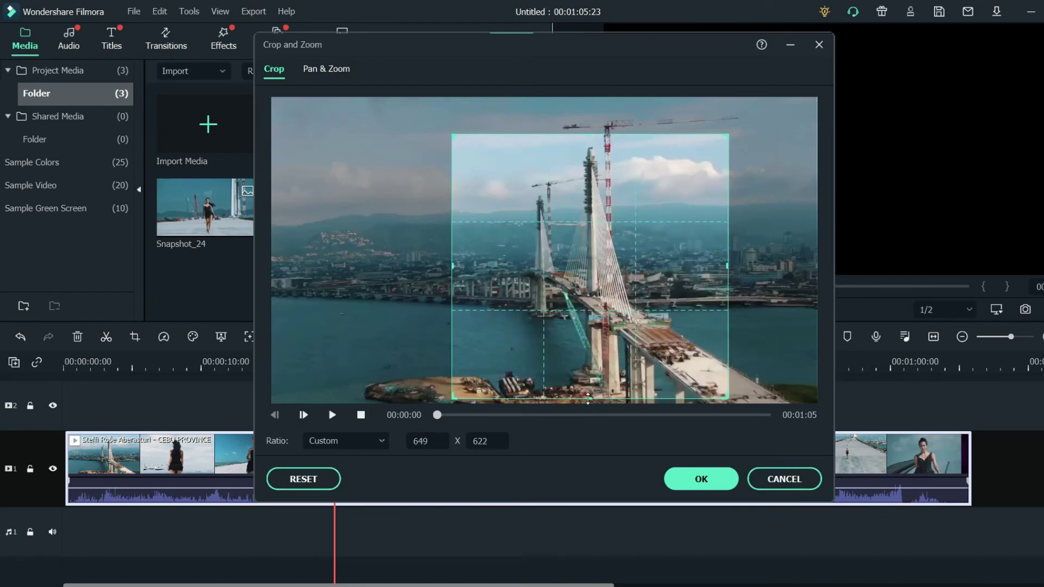
{"action": "left_click_drag", "start_coordinate": [588, 398], "coordinate": [604, 330]}
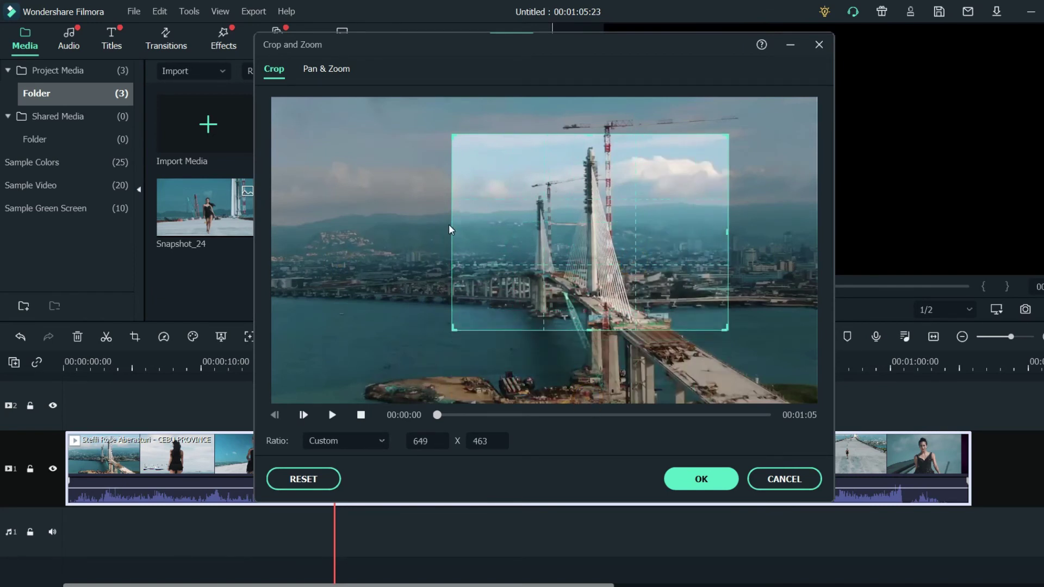
{"action": "left_click_drag", "start_coordinate": [453, 229], "coordinate": [485, 247]}
{"action": "left_click", "coordinate": [701, 479]}
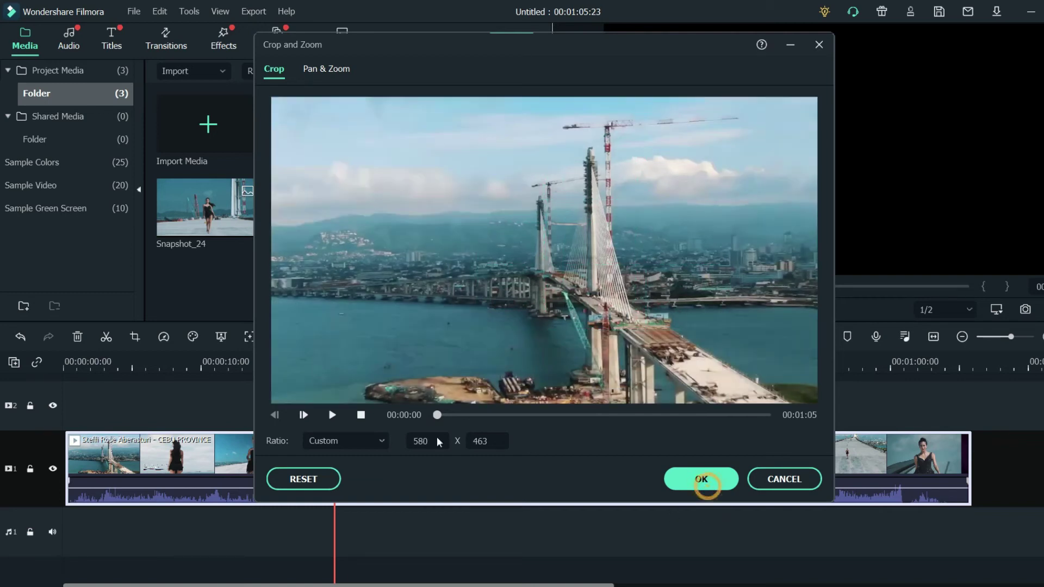
Play the cropped video from the start for about 8 seconds to check the framing
{"action": "left_click_drag", "start_coordinate": [336, 356], "coordinate": [1, 353]}
{"action": "left_click", "coordinate": [630, 308]}
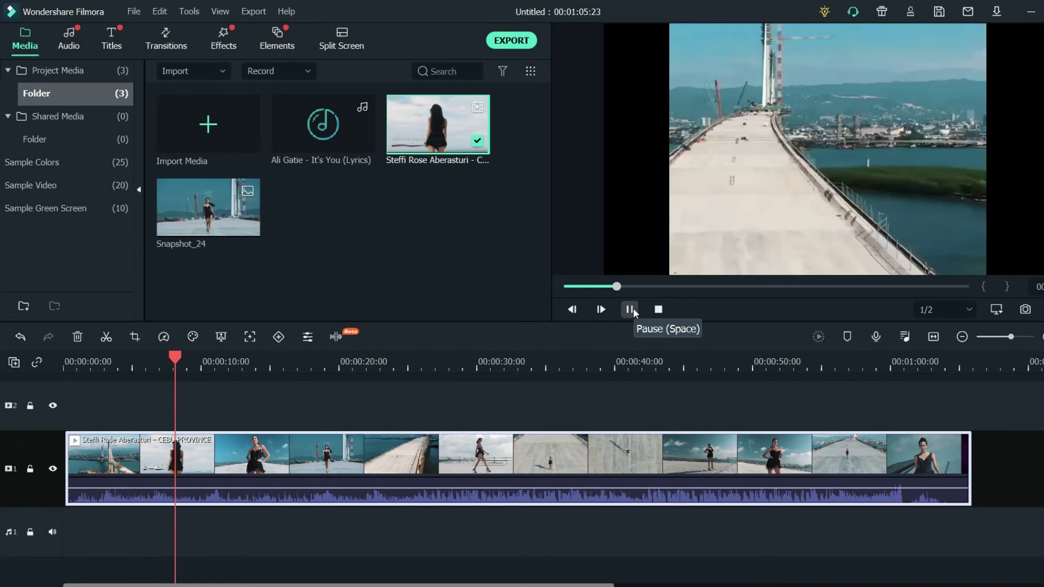
{"action": "left_click", "coordinate": [631, 309]}
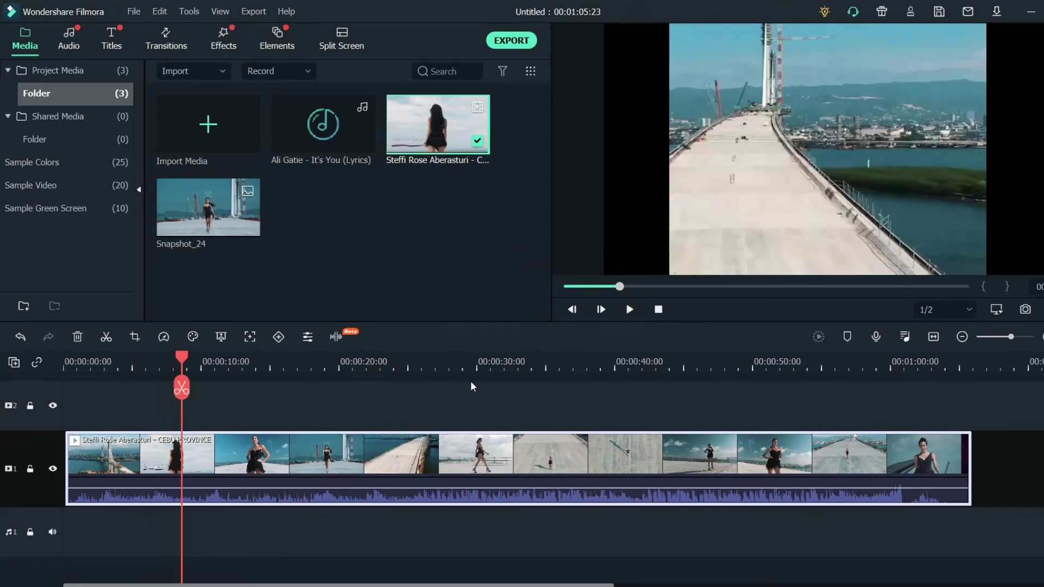
Undo the crop on the video and place the playhead at about 5.5 seconds
{"action": "key", "text": "ctrl+z"}
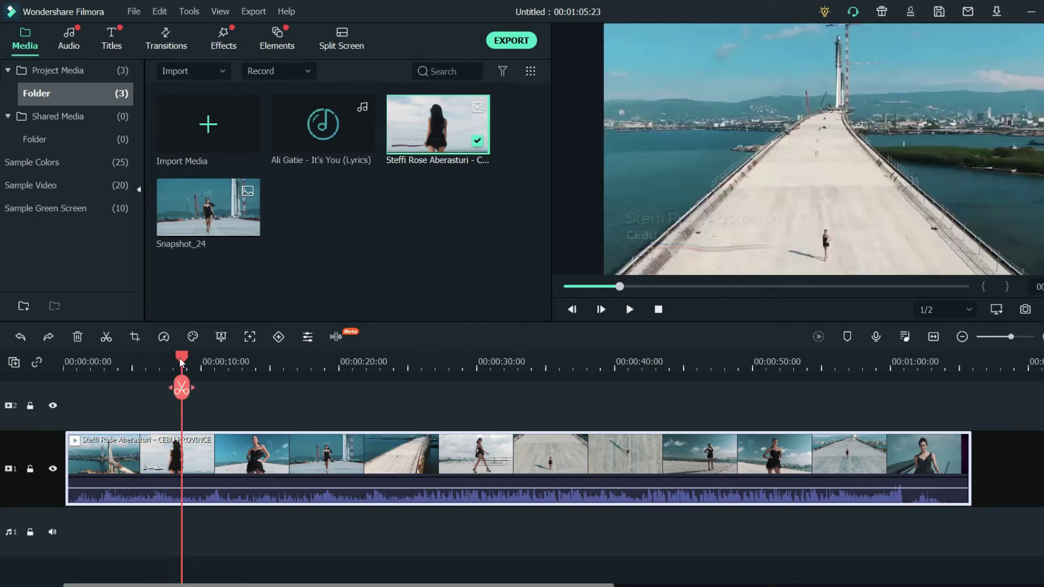
{"action": "left_click_drag", "start_coordinate": [181, 362], "coordinate": [2, 374]}
{"action": "left_click_drag", "start_coordinate": [66, 387], "coordinate": [4, 394]}
{"action": "left_click_drag", "start_coordinate": [68, 359], "coordinate": [142, 373]}
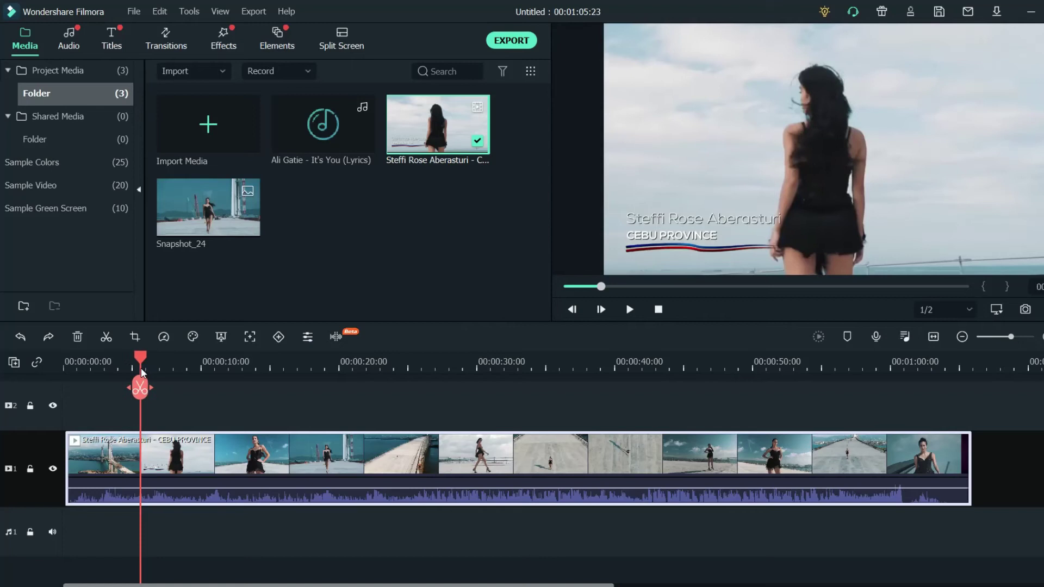
Split the video at the playhead and again at about 8.5 seconds to isolate a short middle clip
{"action": "left_click", "coordinate": [142, 389]}
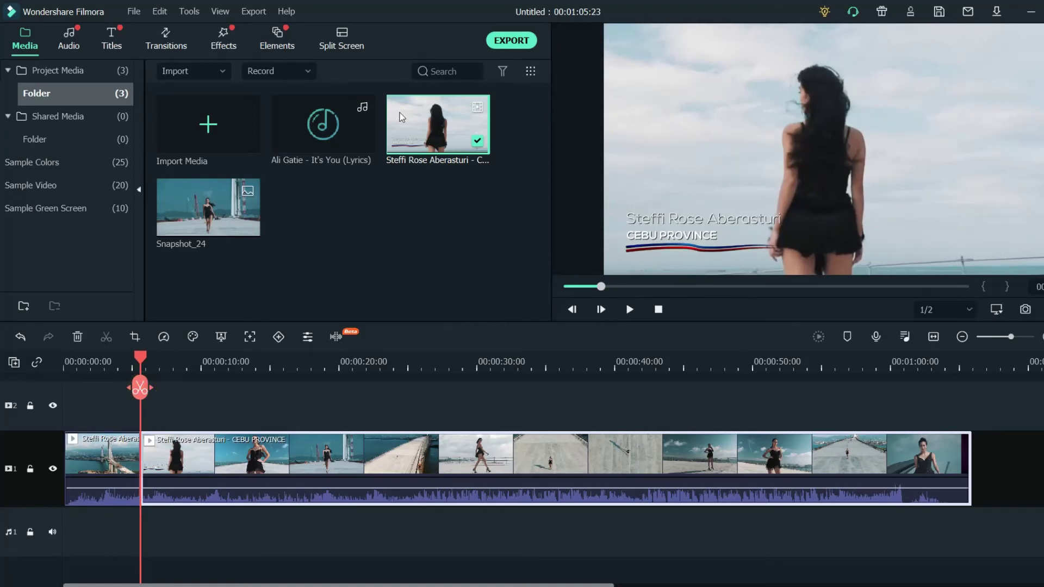
{"action": "left_click_drag", "start_coordinate": [143, 362], "coordinate": [181, 363]}
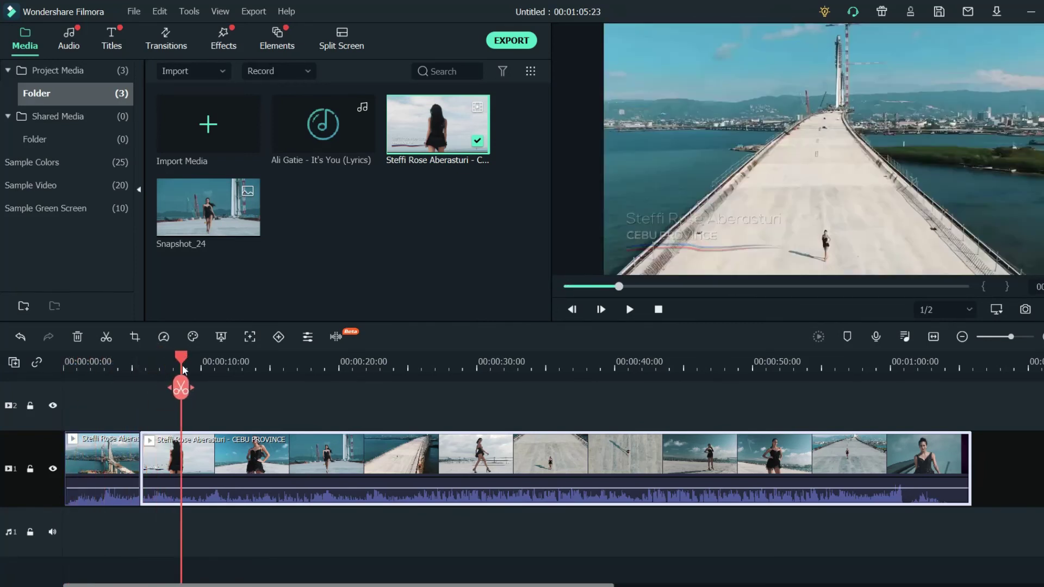
{"action": "left_click", "coordinate": [181, 388]}
Crop the short middle clip at 16:9 to a smaller area around the woman's head and shoulders and apply it
{"action": "left_click", "coordinate": [163, 463]}
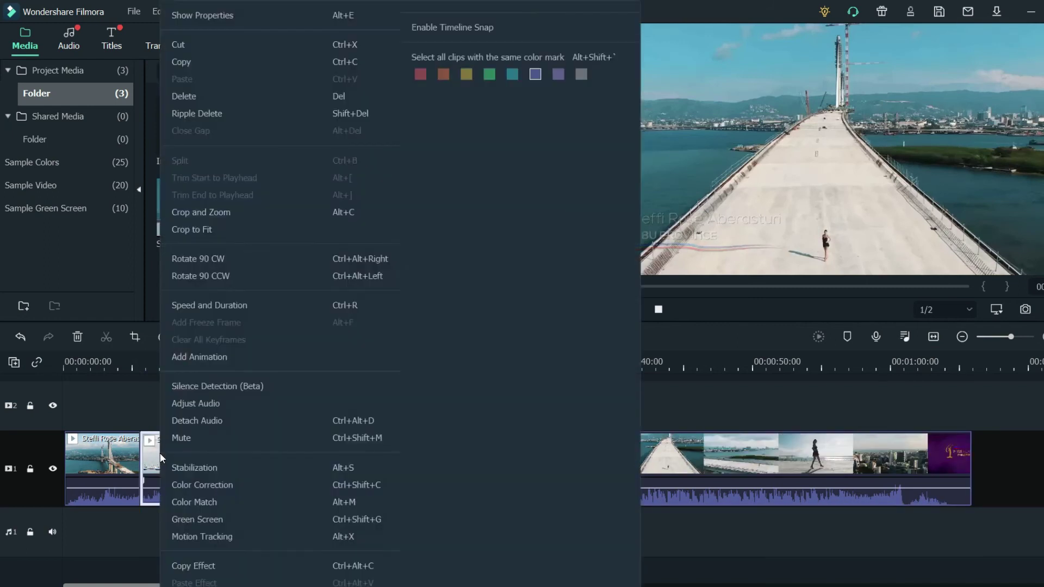
{"action": "right_click", "coordinate": [163, 459]}
{"action": "left_click", "coordinate": [218, 216]}
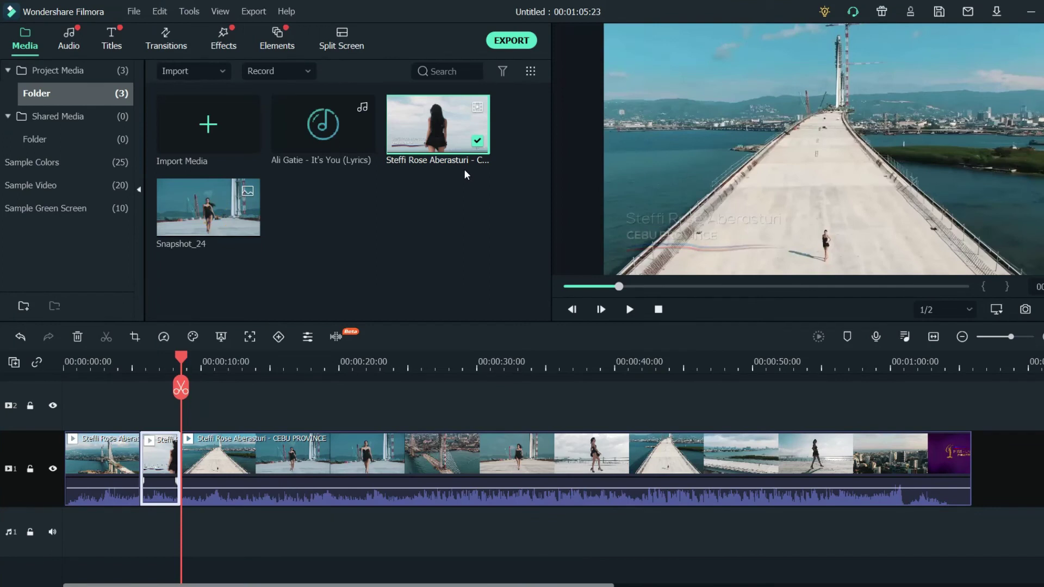
{"action": "left_click_drag", "start_coordinate": [271, 249], "coordinate": [477, 249]}
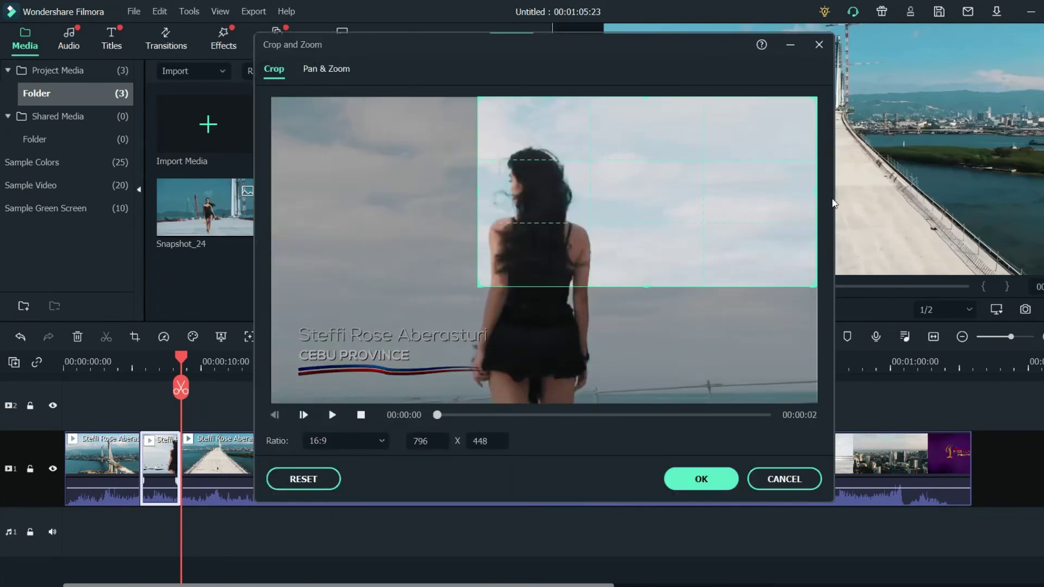
{"action": "left_click_drag", "start_coordinate": [816, 193], "coordinate": [614, 193]}
{"action": "left_click_drag", "start_coordinate": [552, 149], "coordinate": [531, 264]}
{"action": "left_click_drag", "start_coordinate": [628, 214], "coordinate": [574, 218]}
{"action": "left_click", "coordinate": [700, 480]}
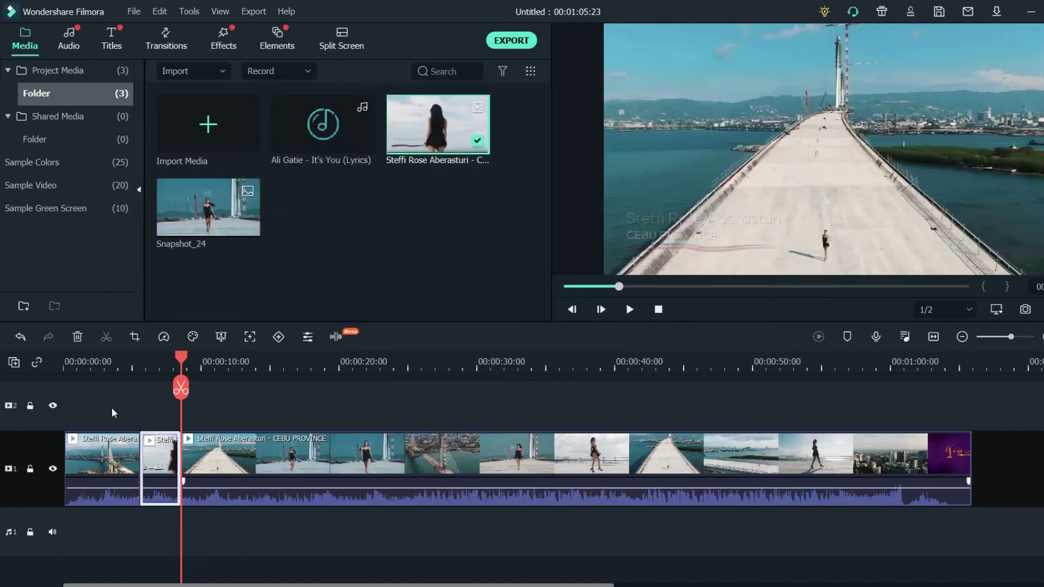
Play the video from about 4 seconds through the cropped clip, and return the playhead to about 6.5 seconds to inspect the framing
{"action": "left_click", "coordinate": [181, 362]}
{"action": "left_click_drag", "start_coordinate": [180, 363], "coordinate": [117, 360]}
{"action": "left_click", "coordinate": [624, 316]}
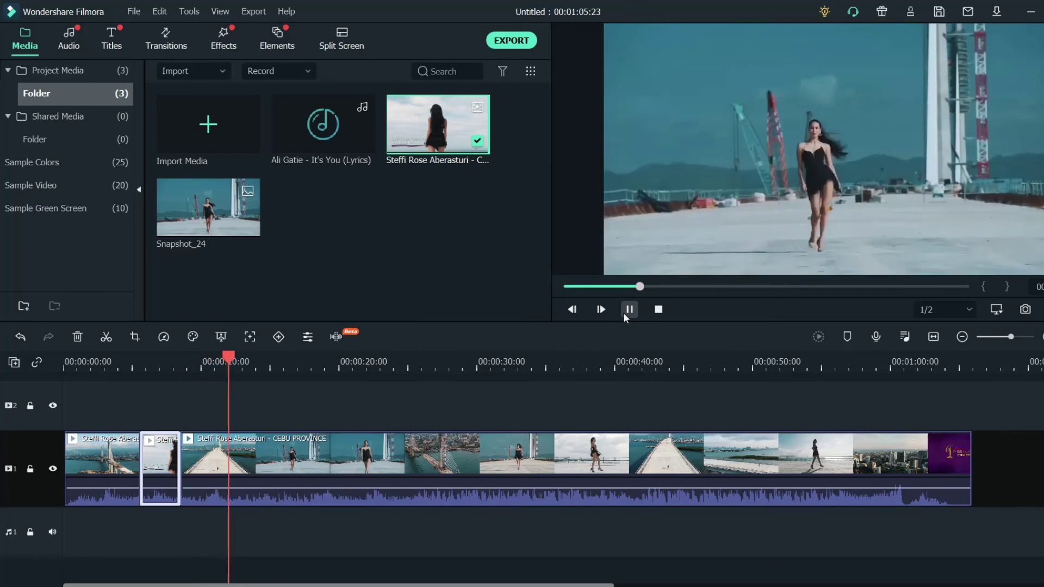
{"action": "left_click", "coordinate": [629, 310]}
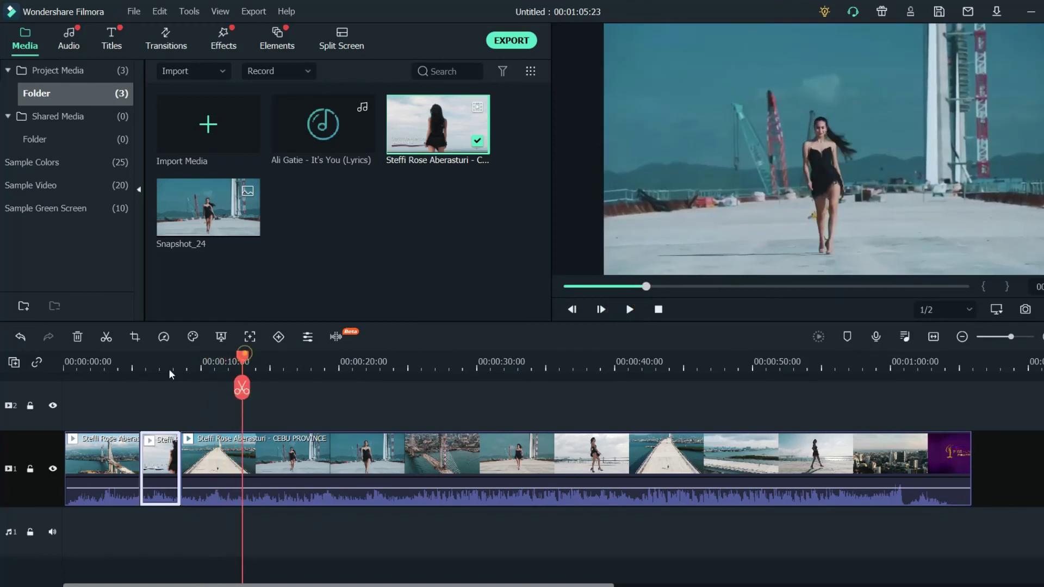
{"action": "left_click", "coordinate": [152, 369]}
{"action": "left_click", "coordinate": [161, 372]}
{"action": "mouse_move", "coordinate": [162, 373]}
{"action": "left_mouse_down"}
{"action": "mouse_move", "coordinate": [143, 383]}
{"action": "mouse_move", "coordinate": [153, 384]}
{"action": "left_mouse_up"}
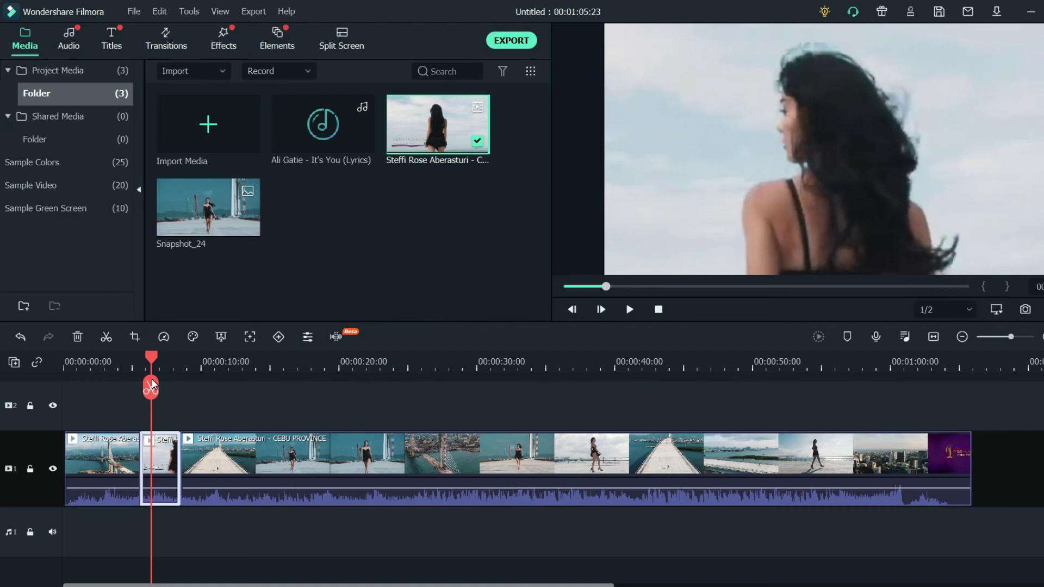
Delete all clips from the timeline and place the full Cebu Province video at the start of video track 1
{"action": "key", "text": "ctrl+a"}
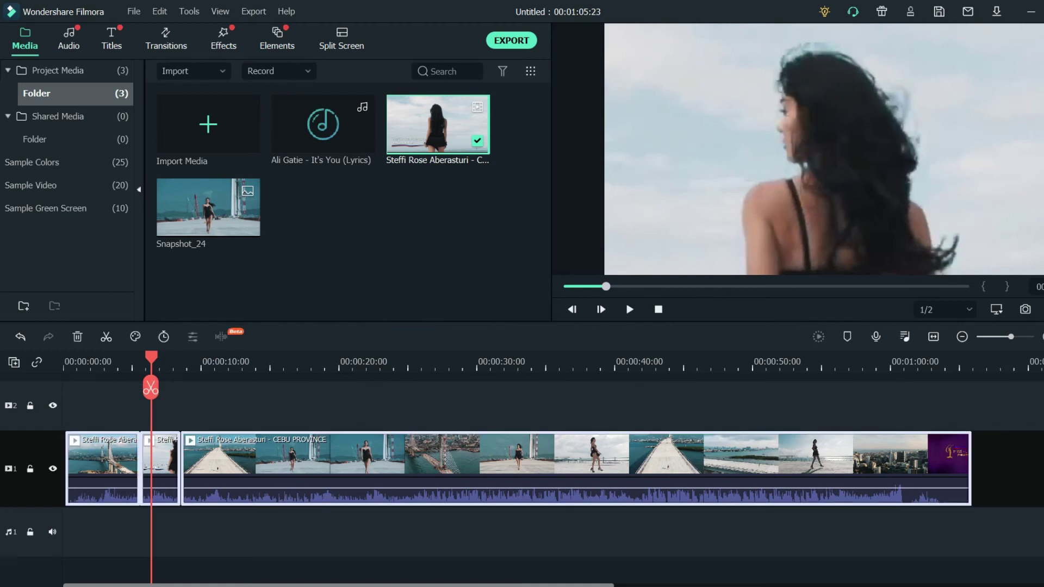
{"action": "key", "text": "Delete"}
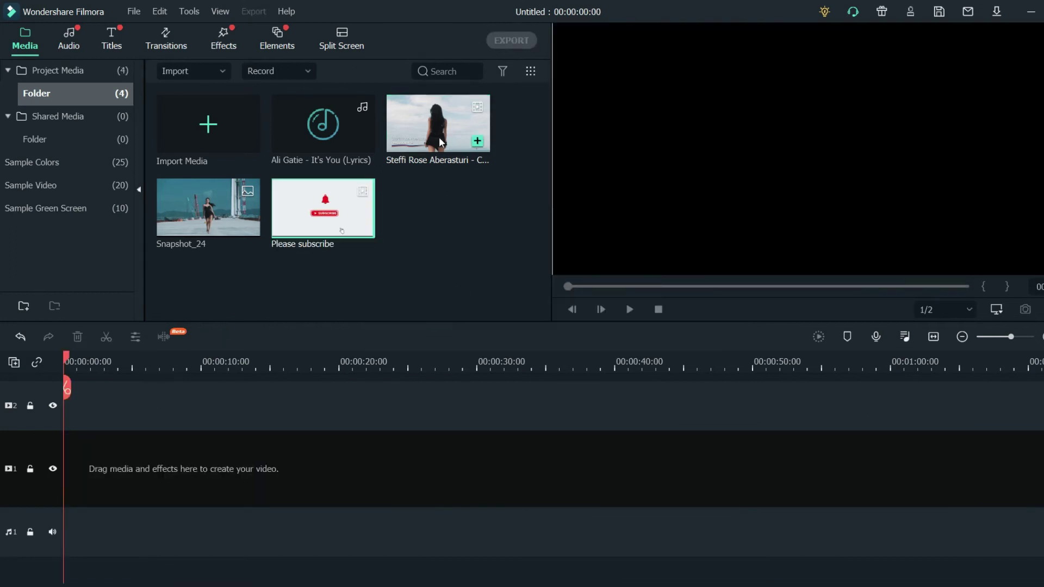
{"action": "left_click_drag", "start_coordinate": [439, 136], "coordinate": [64, 499]}
{"action": "left_click_drag", "start_coordinate": [299, 305], "coordinate": [305, 300]}
{"action": "left_click", "coordinate": [628, 392]}
Place the Please subscribe clip on video track 2 at about 10.5 seconds and play it from about 9.5 seconds
{"action": "left_click_drag", "start_coordinate": [353, 197], "coordinate": [197, 399]}
{"action": "left_click_drag", "start_coordinate": [203, 393], "coordinate": [212, 397]}
{"action": "left_click_drag", "start_coordinate": [67, 357], "coordinate": [194, 360]}
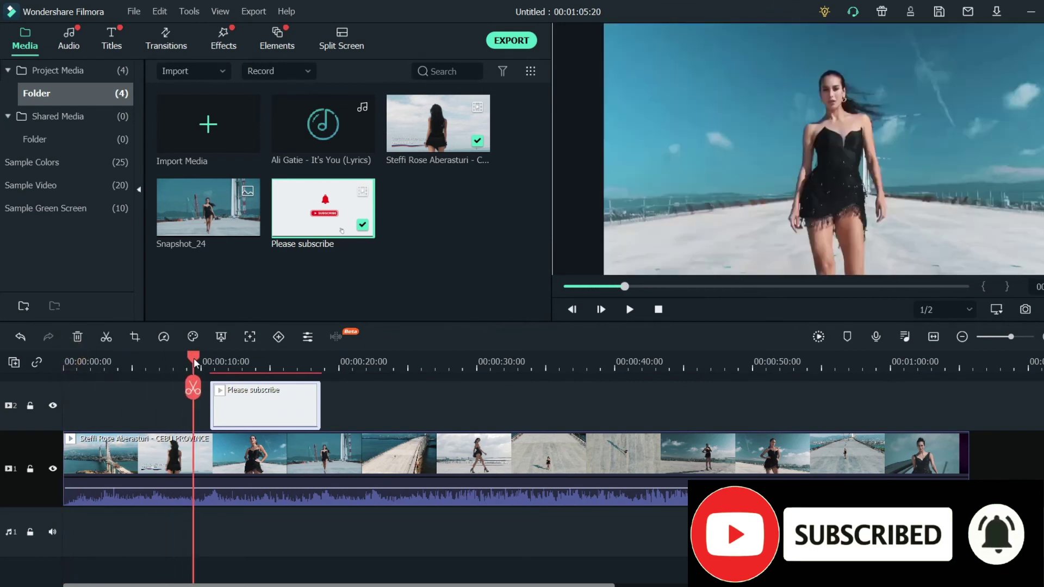
{"action": "left_click", "coordinate": [629, 309]}
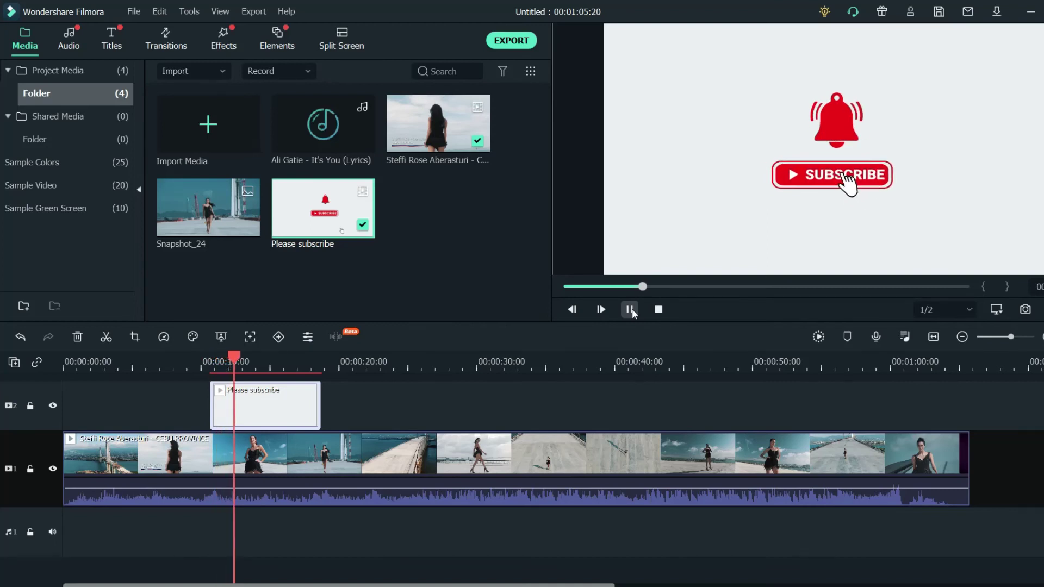
{"action": "left_click", "coordinate": [632, 308]}
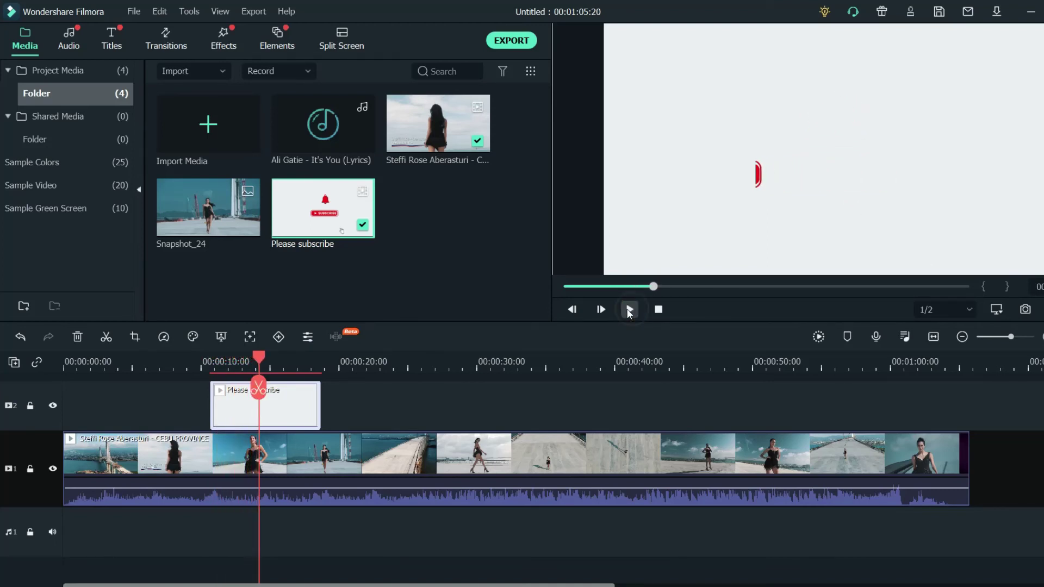
Split the Please subscribe clip at about 14.5 seconds and delete its remaining second part
{"action": "left_click_drag", "start_coordinate": [259, 357], "coordinate": [262, 357]}
{"action": "left_click", "coordinate": [267, 389]}
{"action": "left_click", "coordinate": [288, 400]}
{"action": "key", "text": "Delete"}
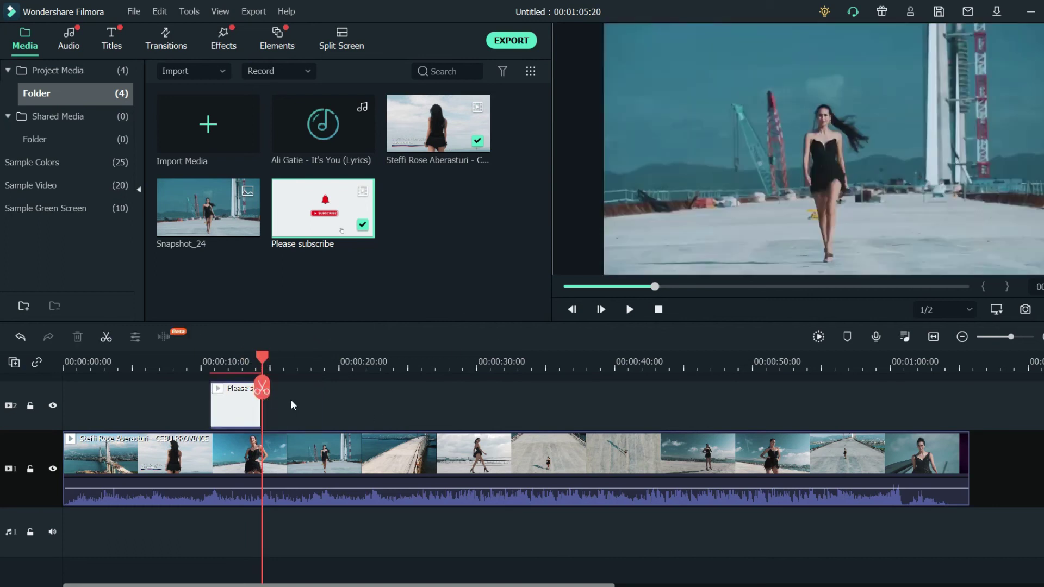
Open Crop and Zoom for the Please subscribe clip, choose the Custom ratio, and play its preview until the bell and button show
{"action": "left_click", "coordinate": [262, 354]}
{"action": "left_click_drag", "start_coordinate": [262, 354], "coordinate": [222, 356]}
{"action": "left_click", "coordinate": [251, 417]}
{"action": "right_click", "coordinate": [250, 417]}
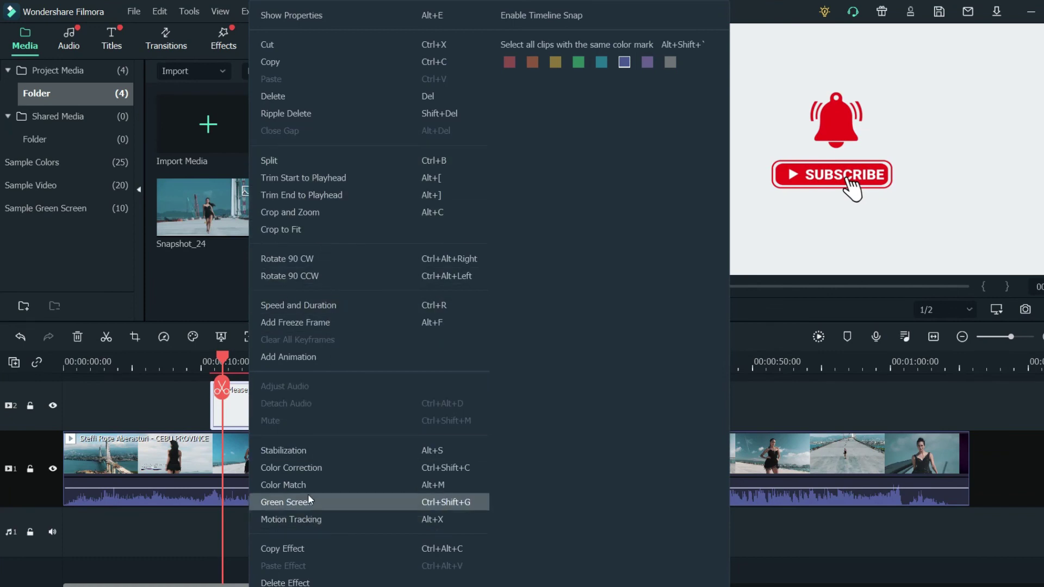
{"action": "left_click", "coordinate": [315, 212]}
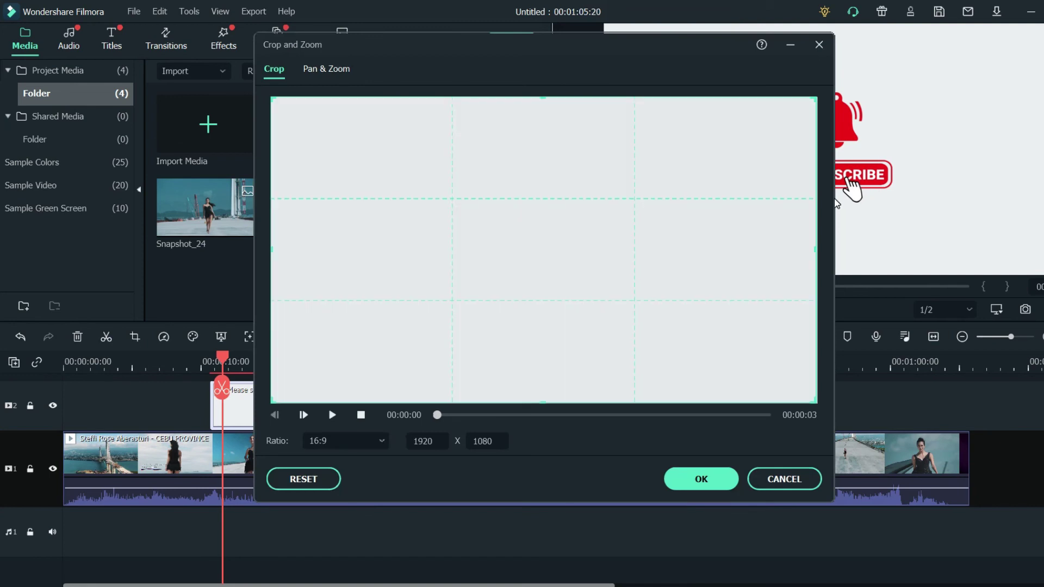
{"action": "left_click", "coordinate": [380, 441]}
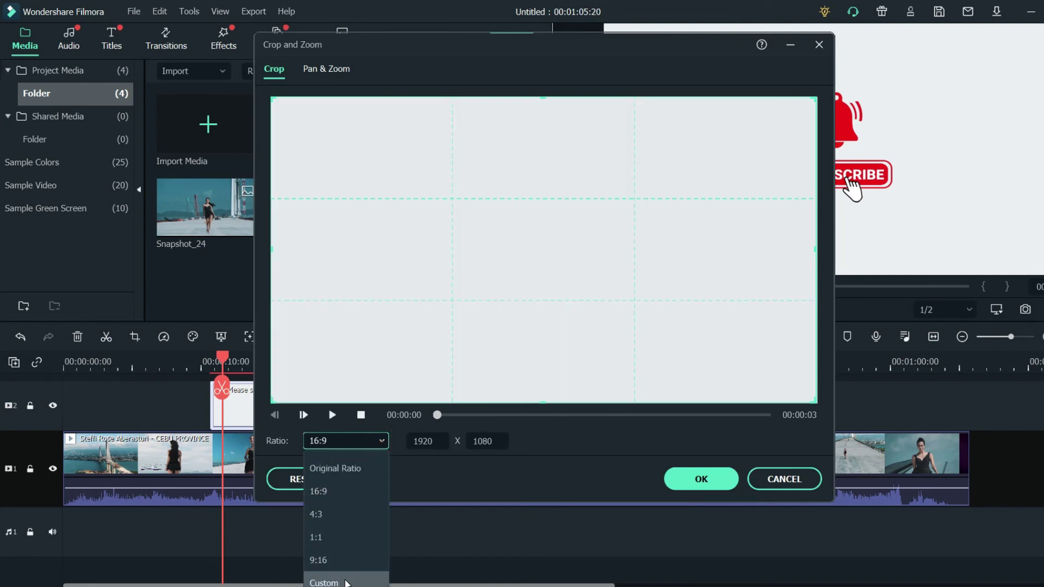
{"action": "left_click", "coordinate": [344, 579]}
{"action": "left_click", "coordinate": [331, 414]}
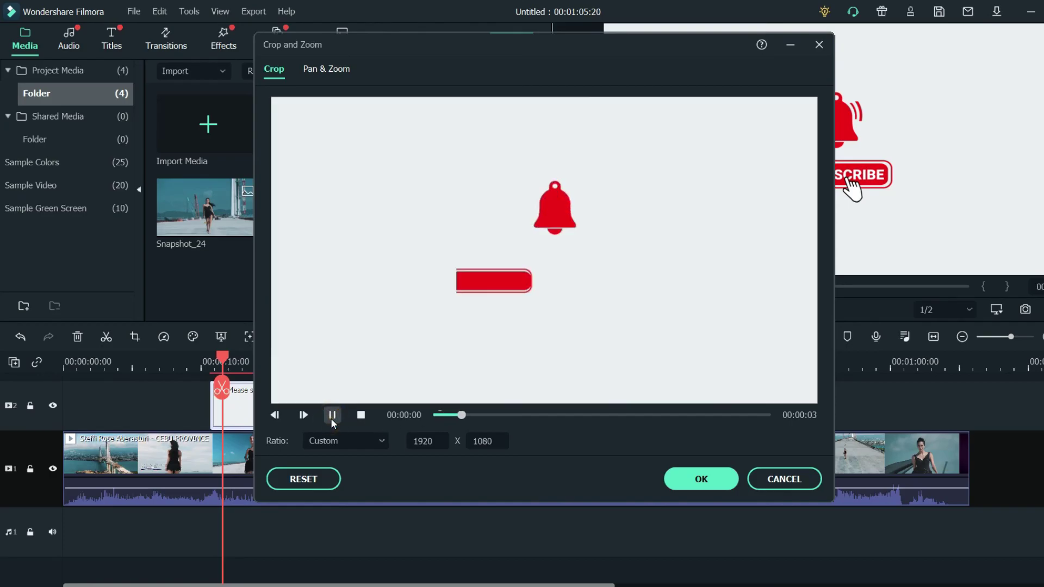
{"action": "left_click", "coordinate": [332, 417]}
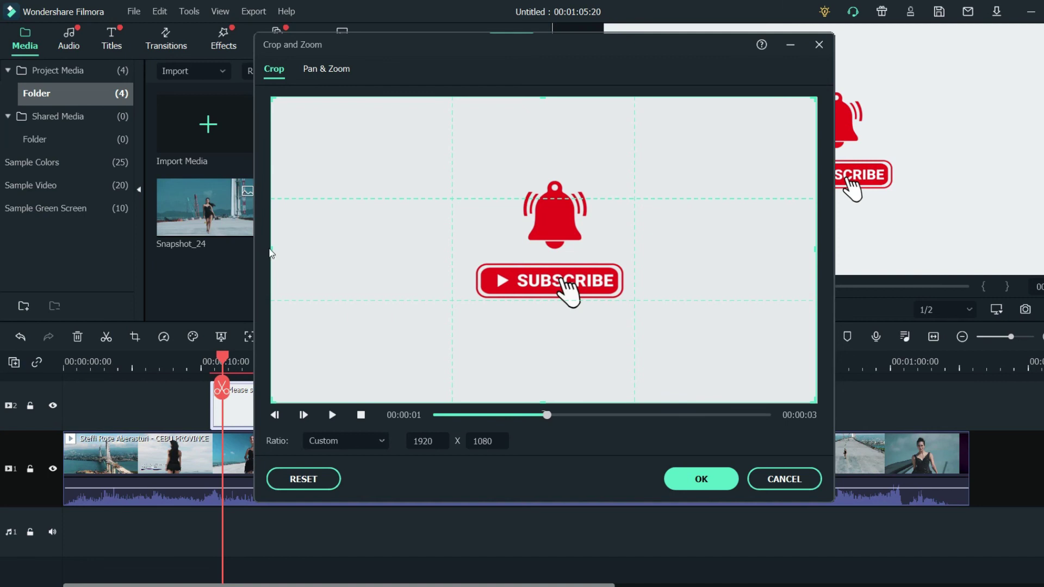
Crop the Please subscribe clip to a 676 x 530 area around the bell and subscribe button and apply it
{"action": "left_click_drag", "start_coordinate": [271, 249], "coordinate": [455, 237]}
{"action": "left_click_drag", "start_coordinate": [812, 248], "coordinate": [646, 247]}
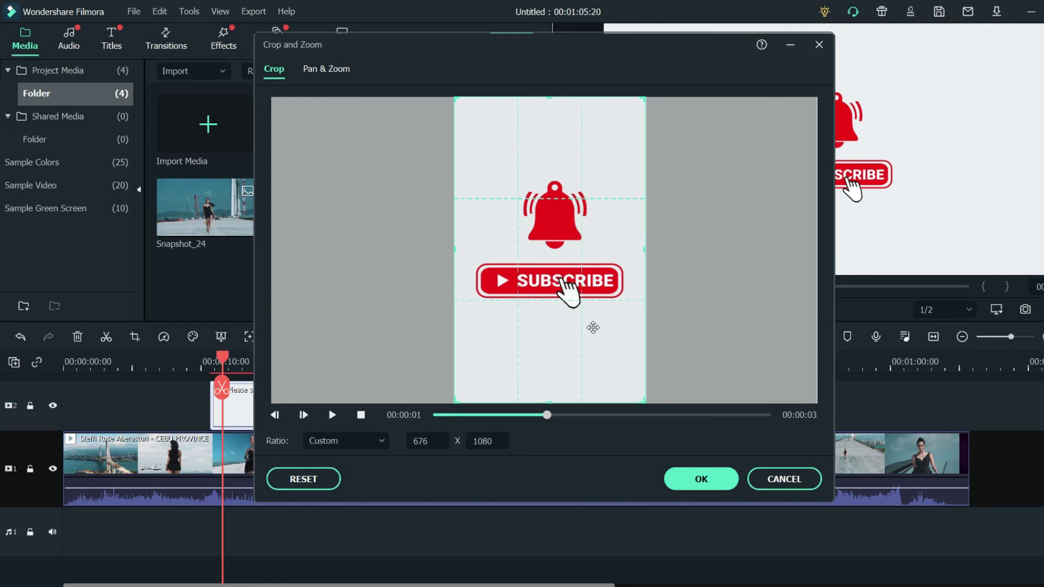
{"action": "left_click_drag", "start_coordinate": [550, 402], "coordinate": [550, 315]}
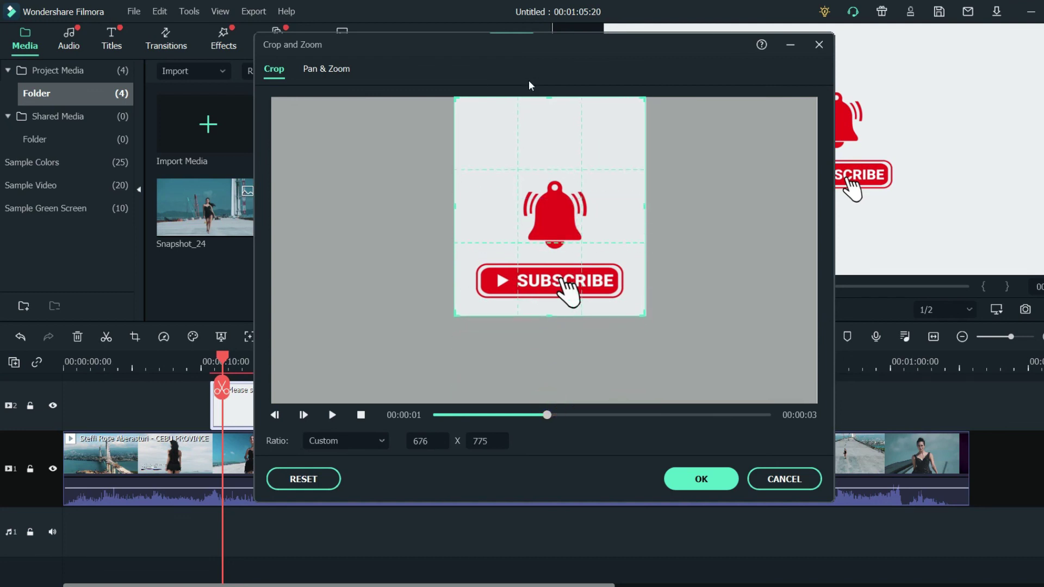
{"action": "left_click_drag", "start_coordinate": [553, 99], "coordinate": [566, 167]}
{"action": "left_click_drag", "start_coordinate": [570, 225], "coordinate": [575, 224]}
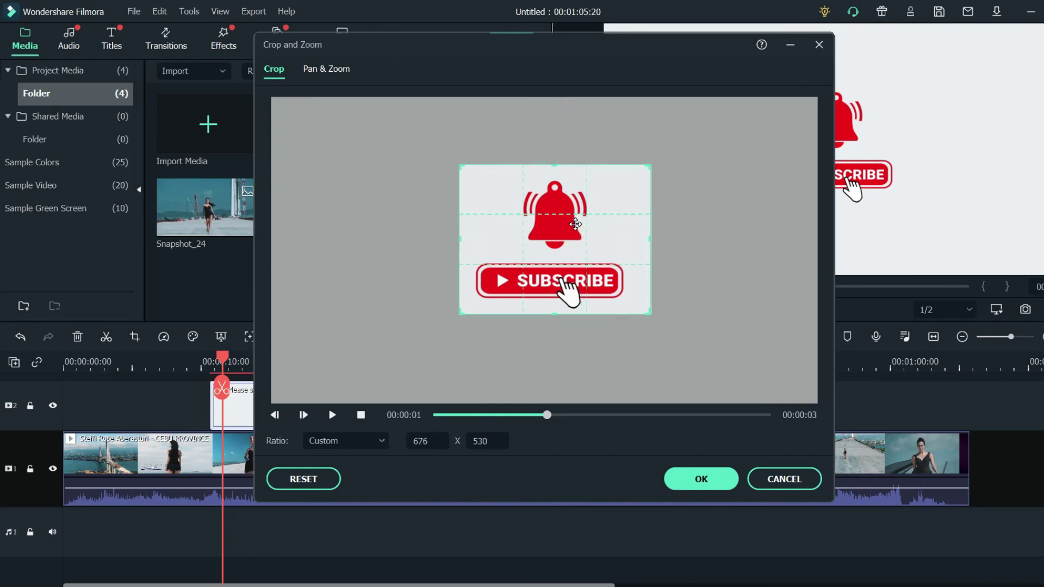
{"action": "left_click", "coordinate": [693, 478]}
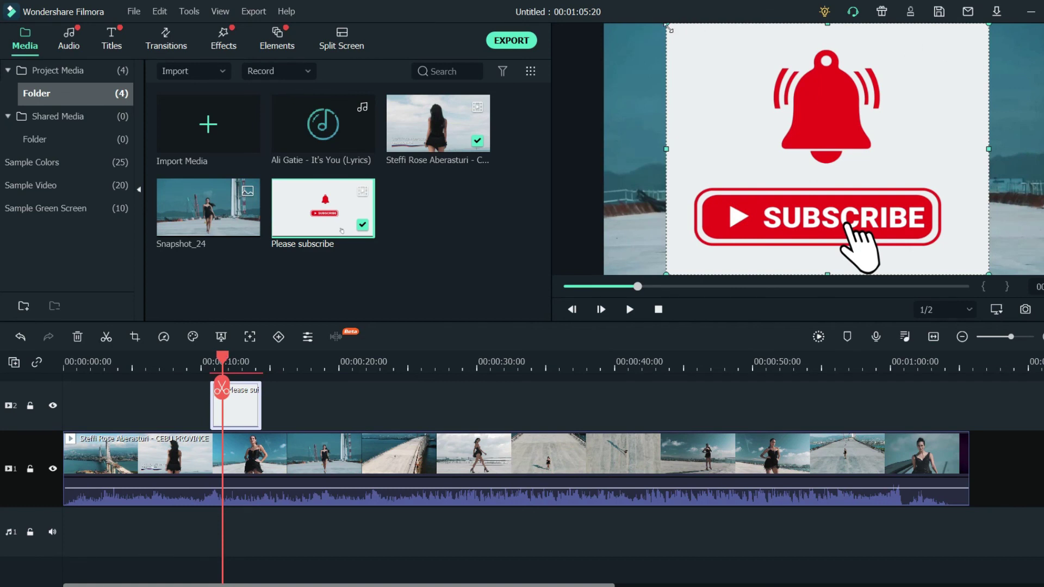
Shrink the subscribe overlay into the lower-right corner of the video frame and play the result from about 9 seconds
{"action": "left_click_drag", "start_coordinate": [669, 27], "coordinate": [918, 218]}
{"action": "left_click_drag", "start_coordinate": [957, 265], "coordinate": [1018, 266]}
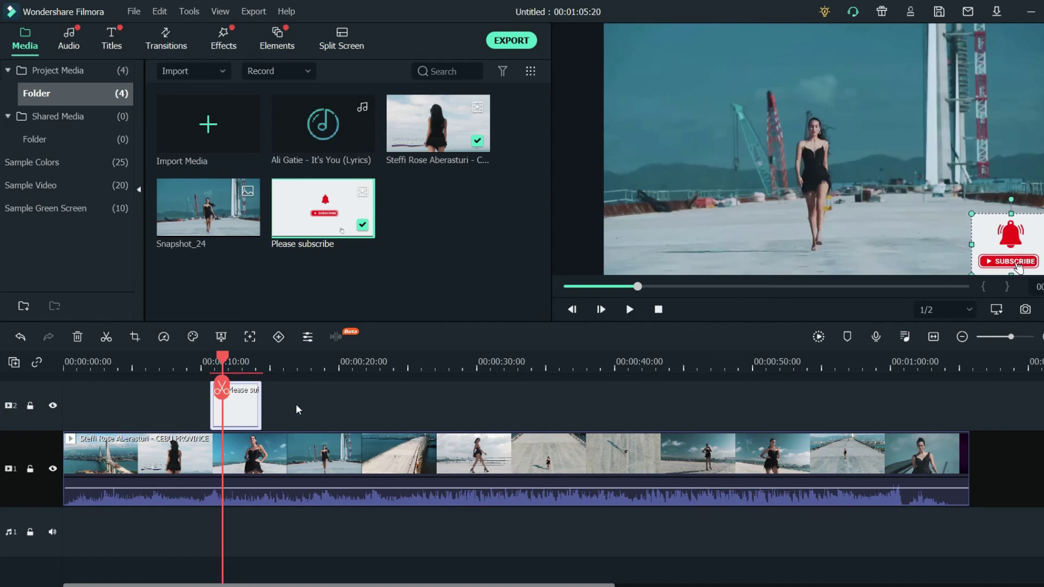
{"action": "left_click_drag", "start_coordinate": [227, 364], "coordinate": [190, 363]}
{"action": "left_click", "coordinate": [628, 310]}
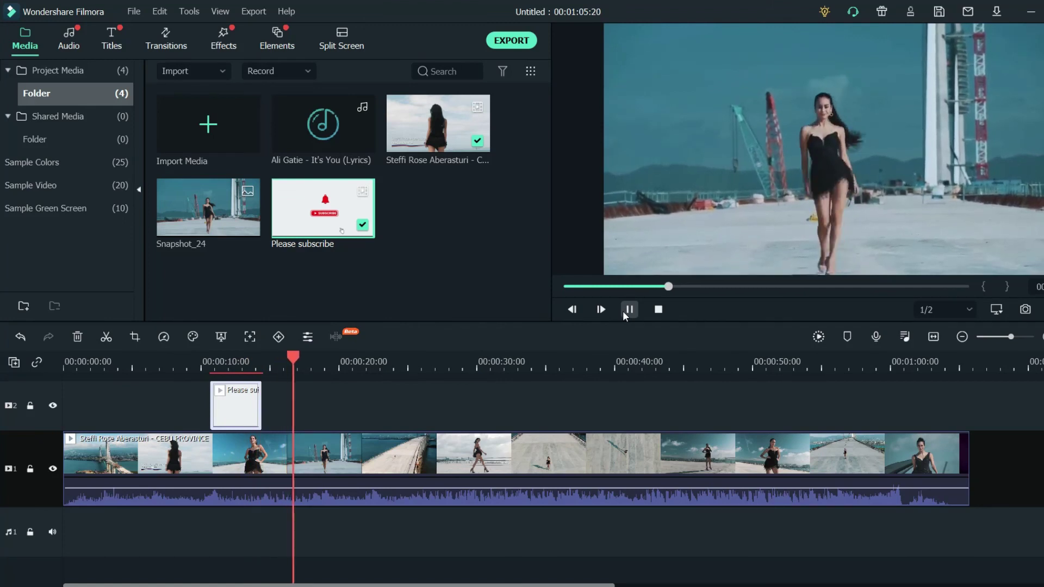
{"action": "left_click", "coordinate": [629, 309]}
Copy the cropped Please subscribe clip and position the pasted duplicate on video track 2 at about 29 seconds
{"action": "right_click", "coordinate": [233, 408]}
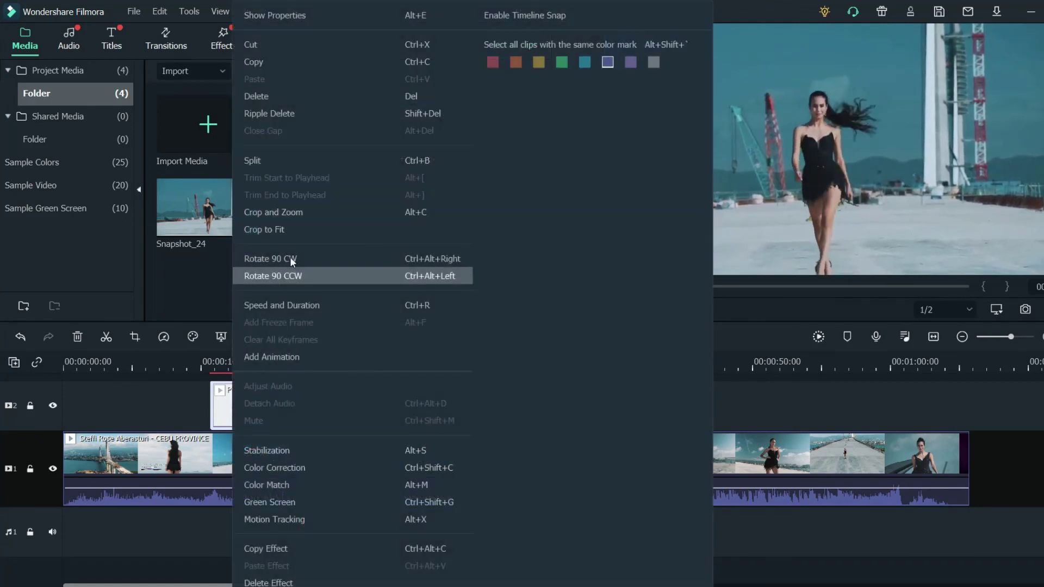
{"action": "left_click", "coordinate": [267, 61]}
{"action": "left_click", "coordinate": [453, 416]}
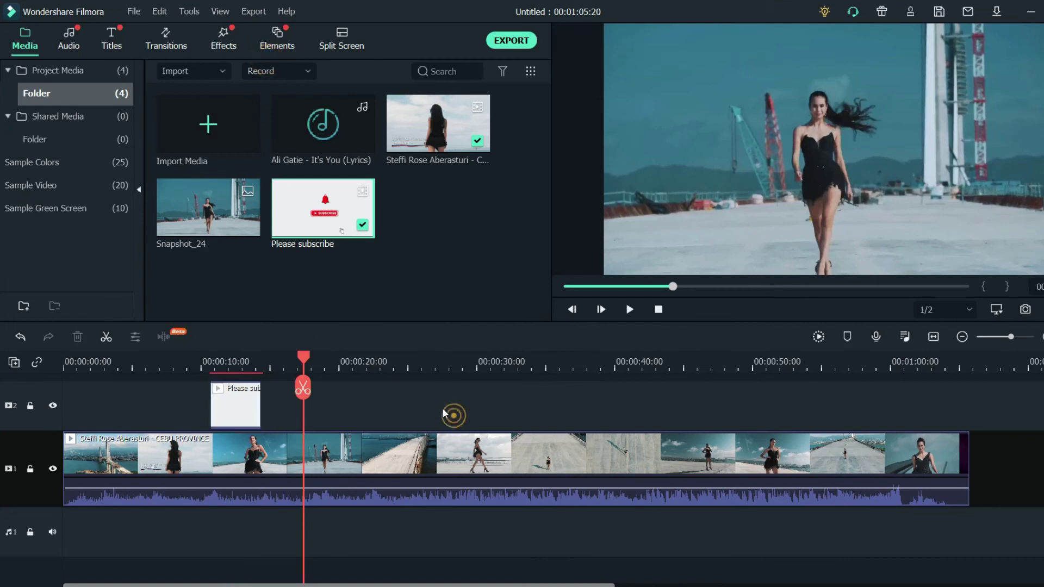
{"action": "key", "text": "ctrl+v"}
{"action": "left_click_drag", "start_coordinate": [325, 475], "coordinate": [445, 425]}
{"action": "left_click", "coordinate": [787, 475]}
{"action": "left_click_drag", "start_coordinate": [516, 454], "coordinate": [465, 450]}
{"action": "left_click_drag", "start_coordinate": [438, 405], "coordinate": [496, 404]}
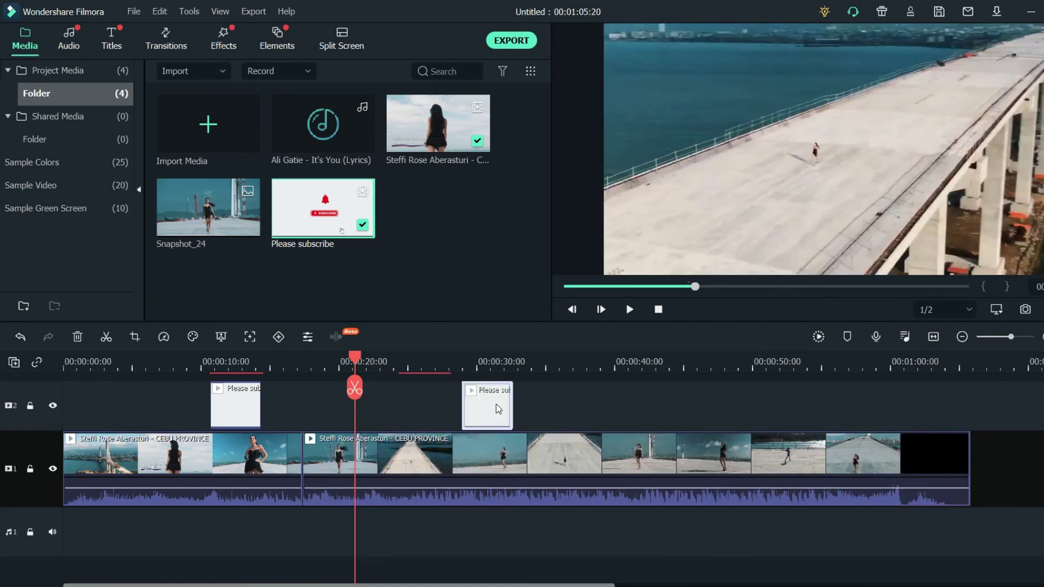
Play the video from about 27.5 seconds past the second subscribe overlay to check it
{"action": "left_click_drag", "start_coordinate": [355, 356], "coordinate": [444, 356]}
{"action": "left_click", "coordinate": [630, 310]}
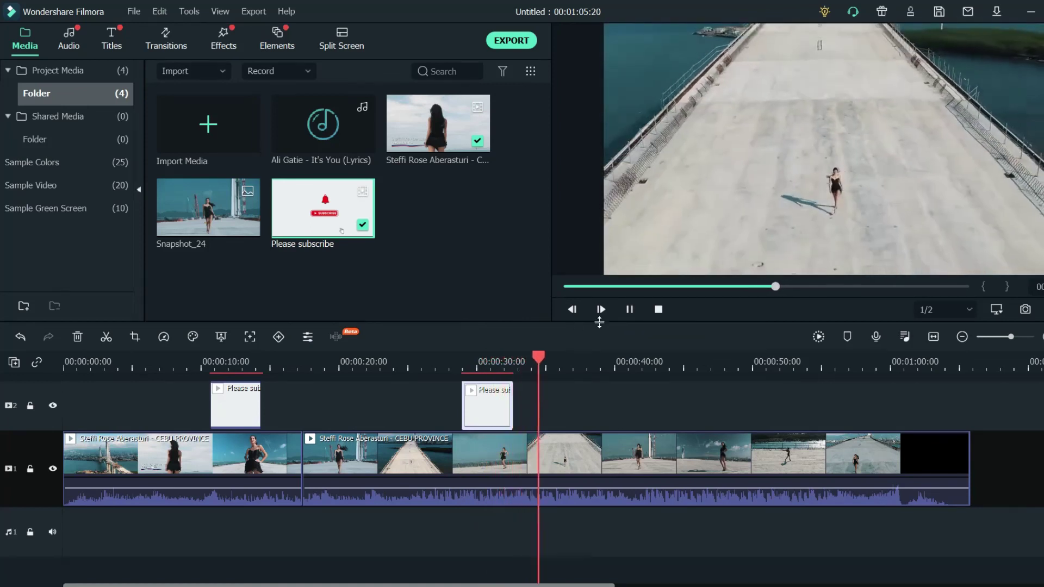
{"action": "left_click", "coordinate": [629, 313]}
Delete all clips from the timeline and remove all media files from the project folder
{"action": "left_click", "coordinate": [927, 402]}
{"action": "key", "text": "ctrl+a"}
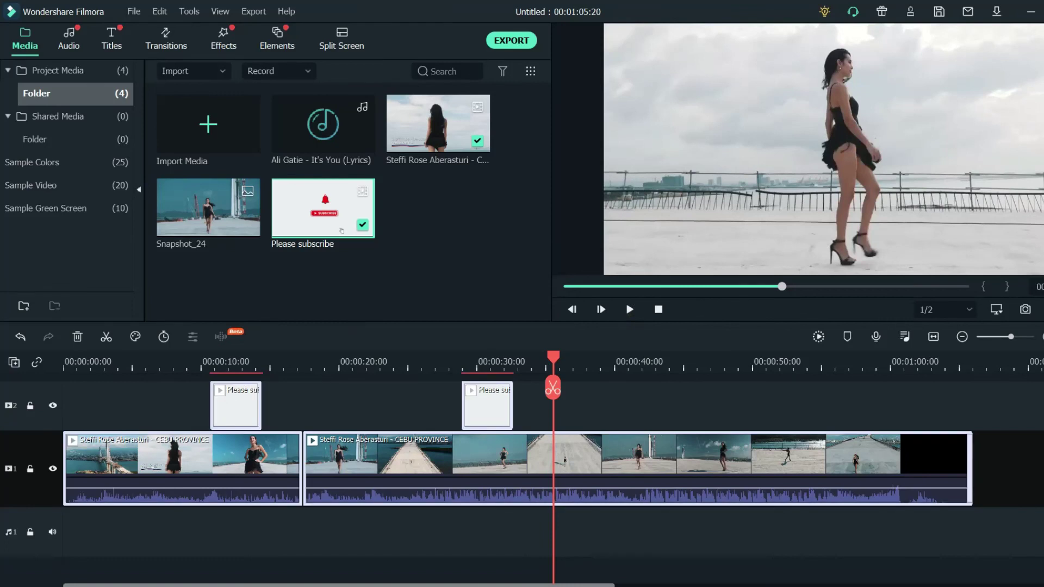
{"action": "key", "text": "Delete"}
{"action": "left_click", "coordinate": [391, 293]}
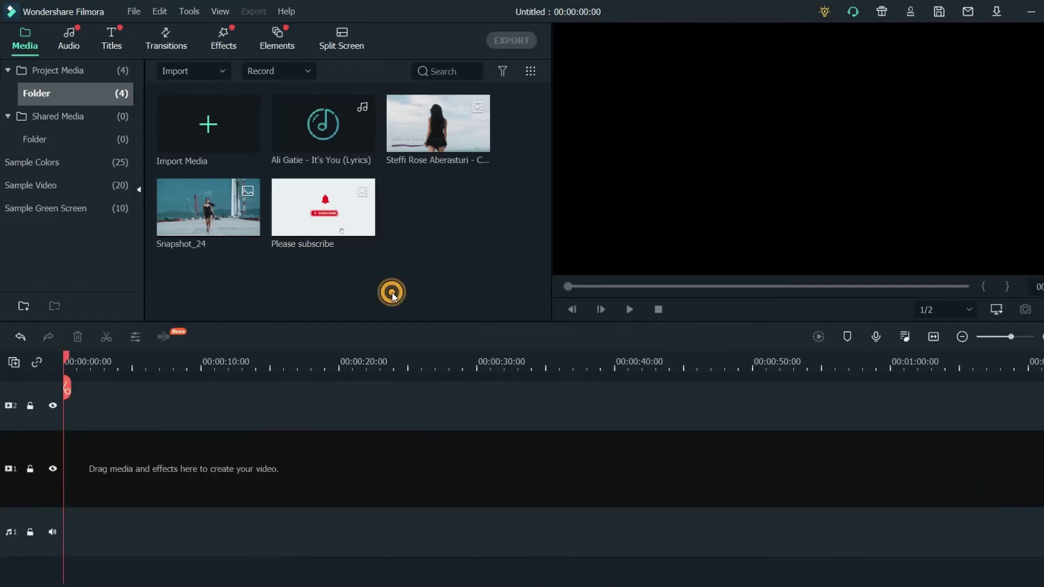
{"action": "key", "text": "ctrl+a"}
{"action": "key", "text": "Delete"}
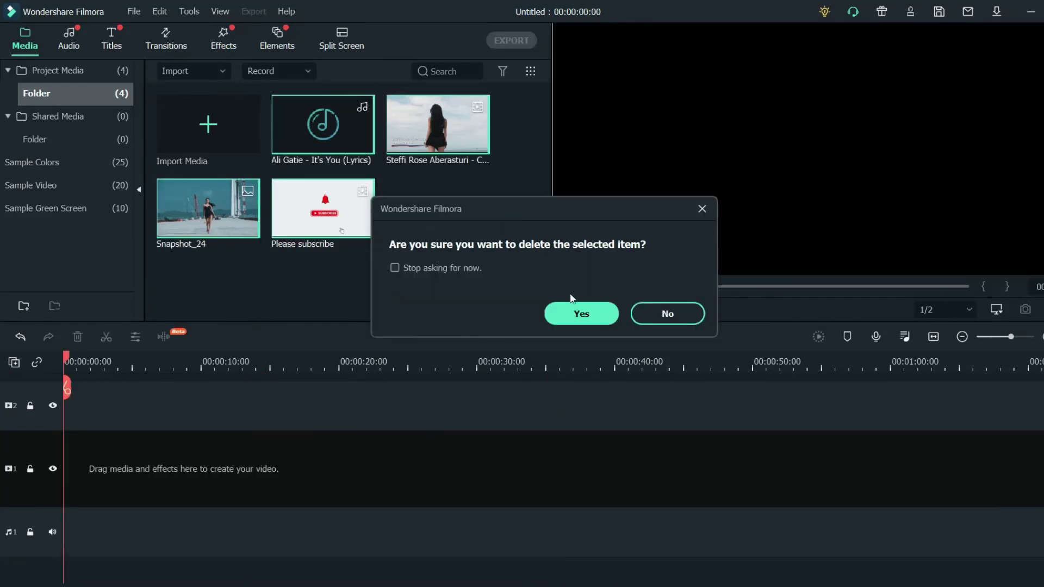
{"action": "left_click", "coordinate": [609, 315]}
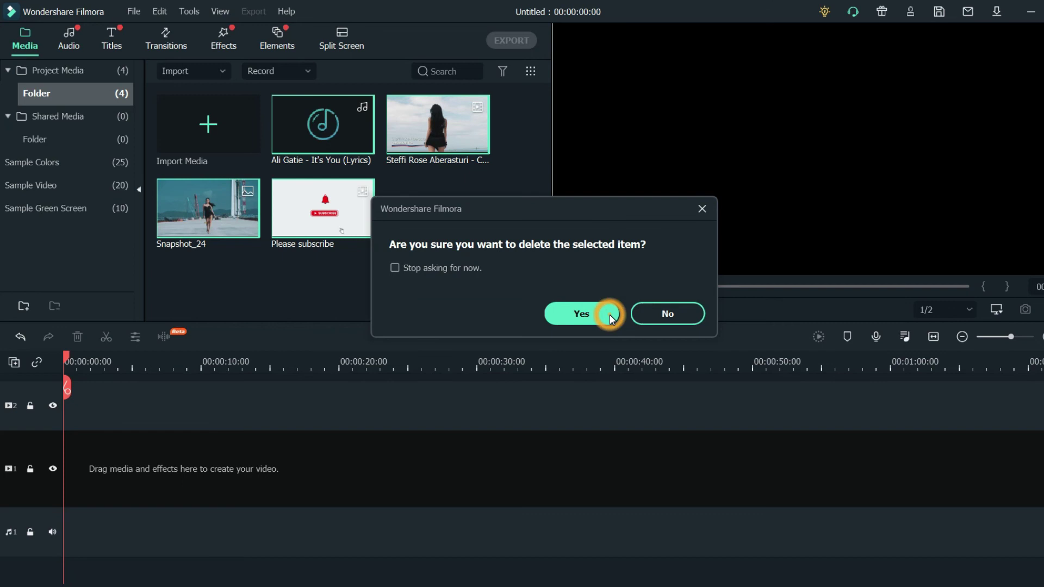
Open the media recording options
{"action": "left_click", "coordinate": [283, 76]}
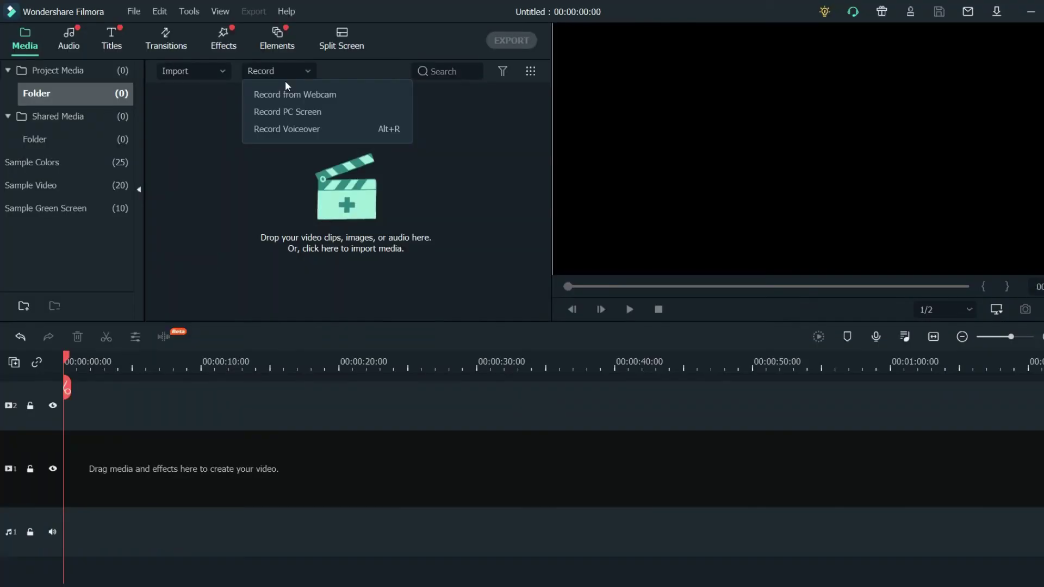